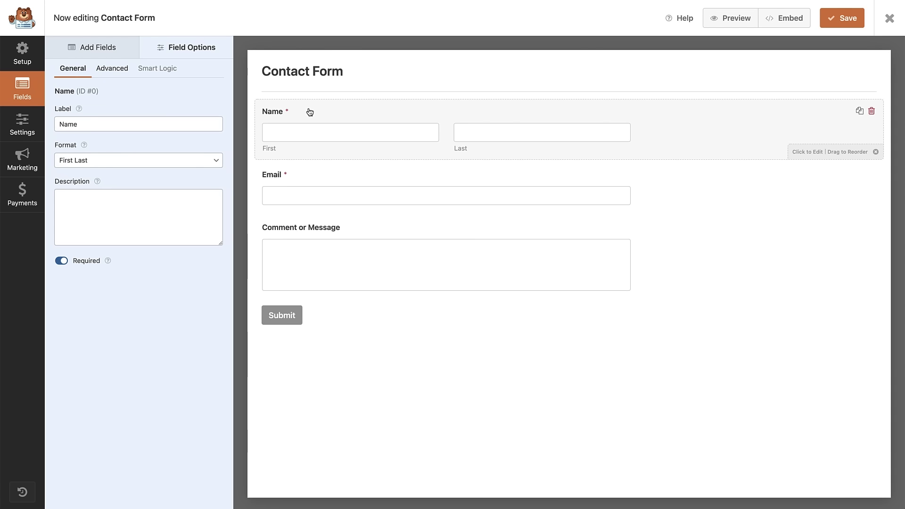
# Drag Name below Email, Comment or Message above Name, and Email below Comment or Message.
pyautogui.moveTo(310, 109); pyautogui.dragTo(303, 198)
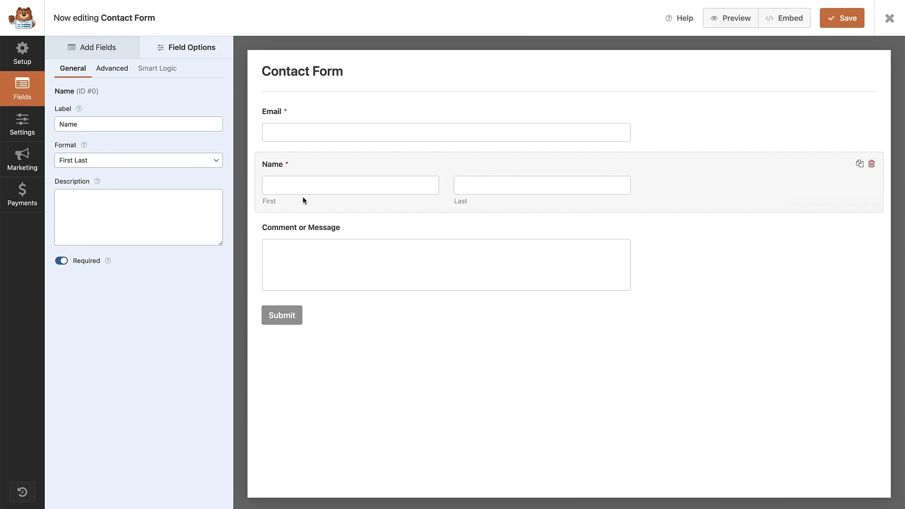
pyautogui.moveTo(330, 261); pyautogui.dragTo(334, 176)
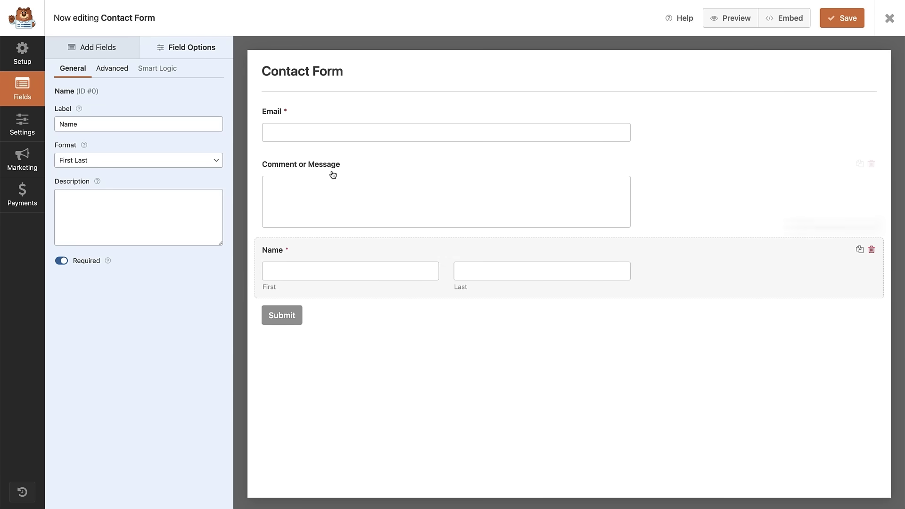
pyautogui.moveTo(335, 129); pyautogui.dragTo(329, 198)
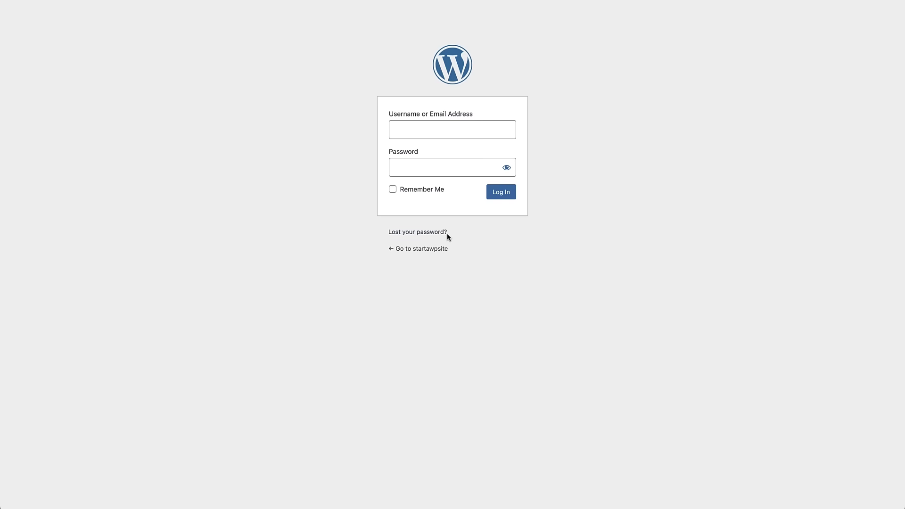
# Log in with the site's username and password, then go to Plugins > Add New.
pyautogui.click(428, 135)
pyautogui.click(423, 167)
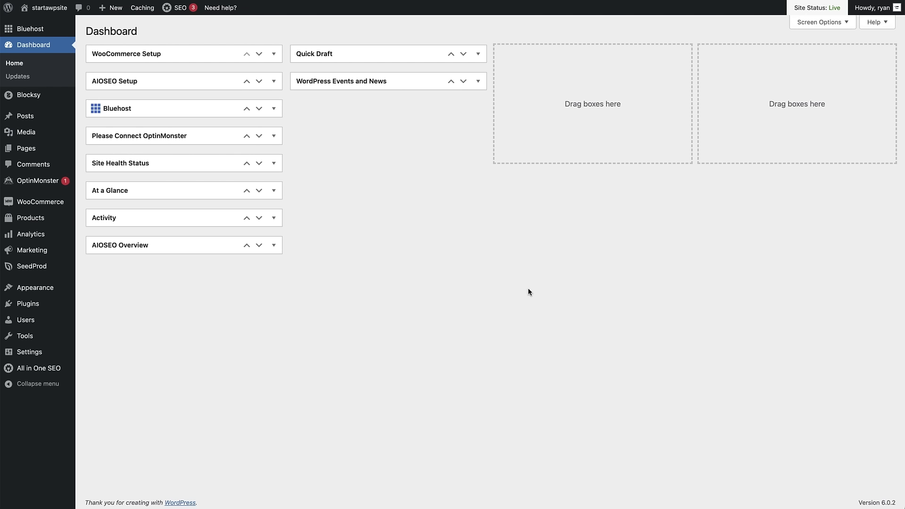
pyautogui.moveTo(69, 317)
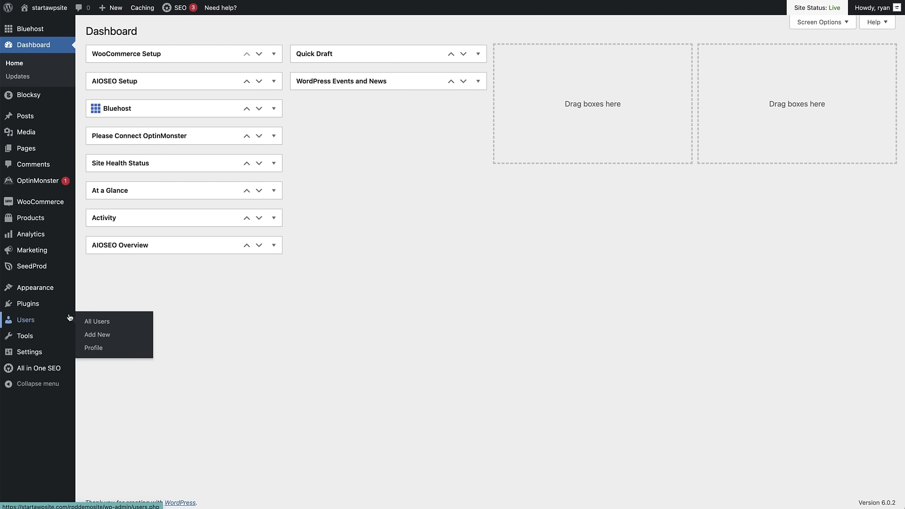
pyautogui.moveTo(37, 307)
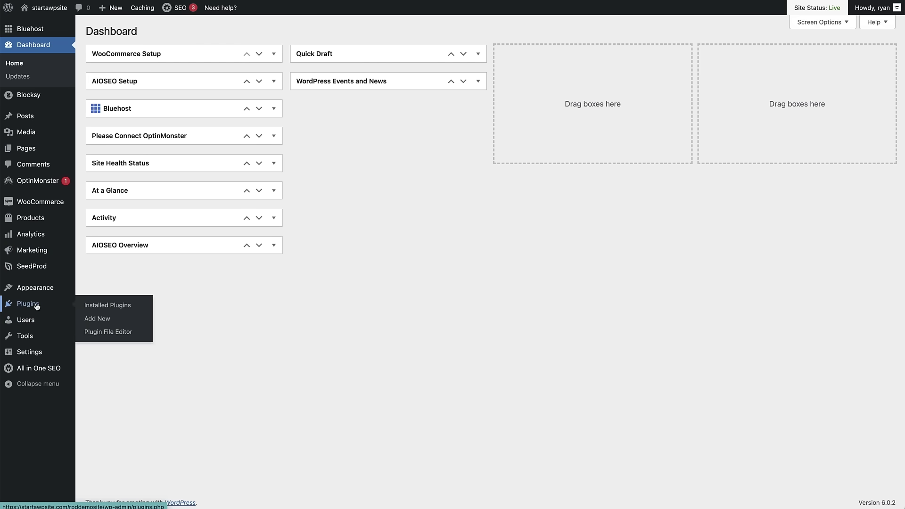
pyautogui.click(100, 320)
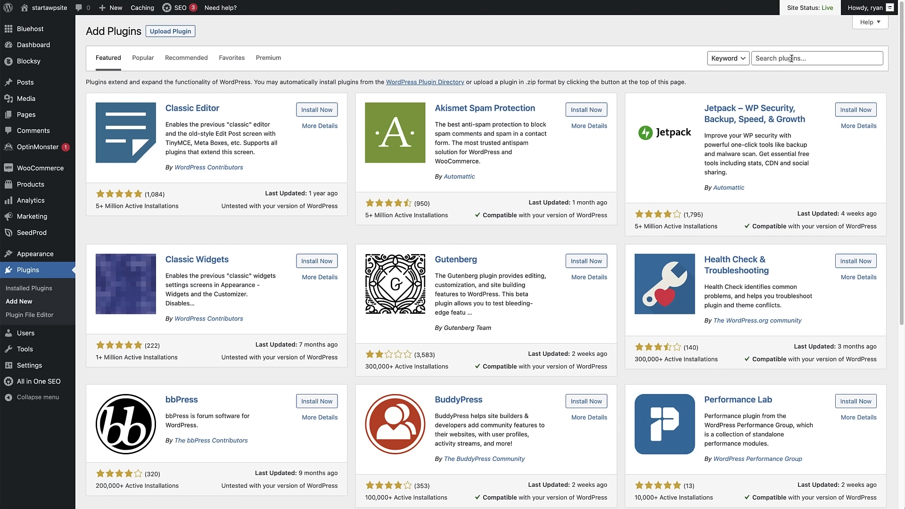
# Search the plugin directory for 'wpforms', then install and activate Contact Form by WPForms.
pyautogui.click(792, 58)
pyautogui.write('wpforms')
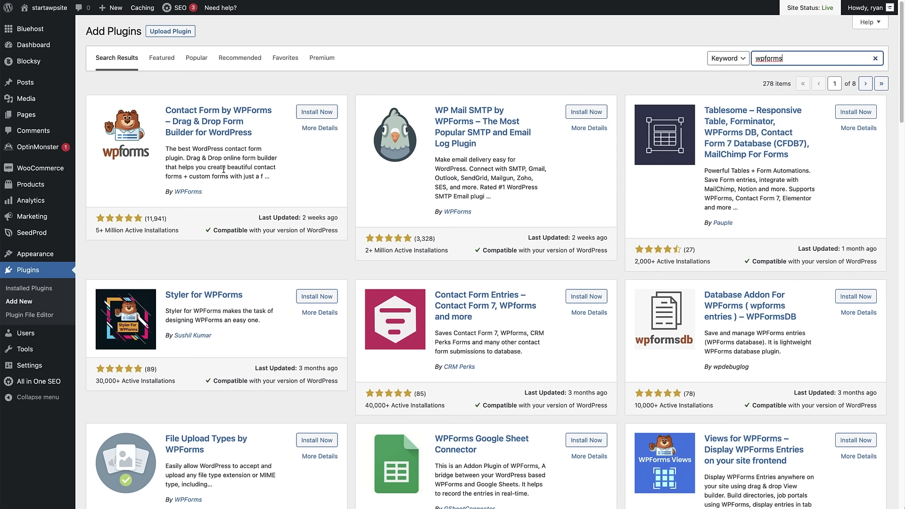
pyautogui.click(307, 116)
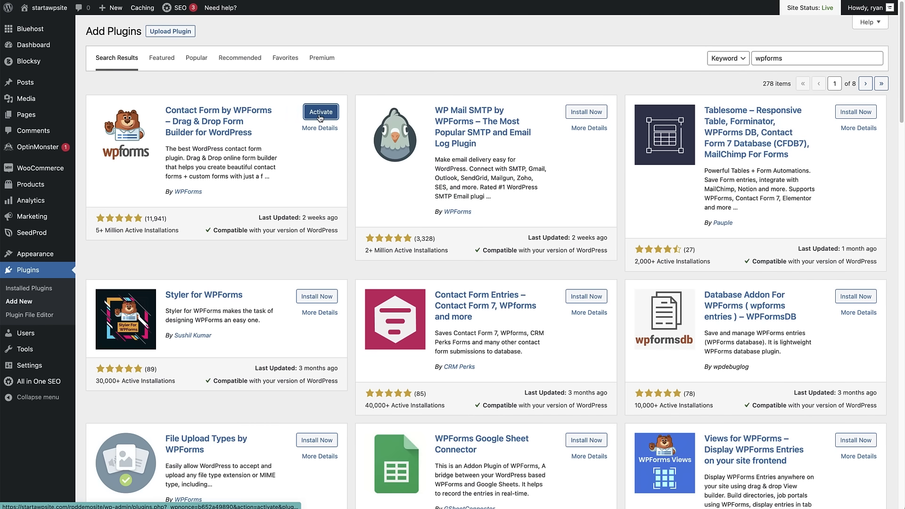
pyautogui.click(320, 116)
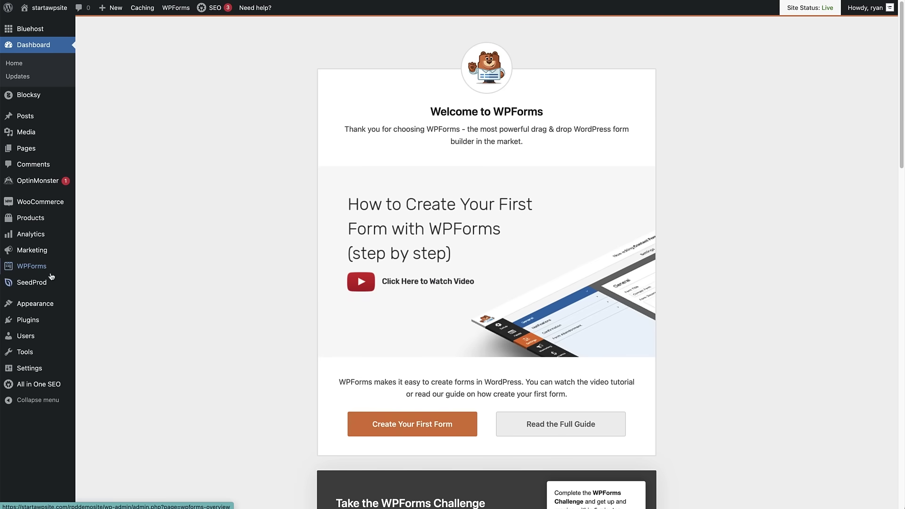
# Add a new WPForms form named 'Contact Form' using the Simple Contact Form template.
pyautogui.moveTo(46, 273)
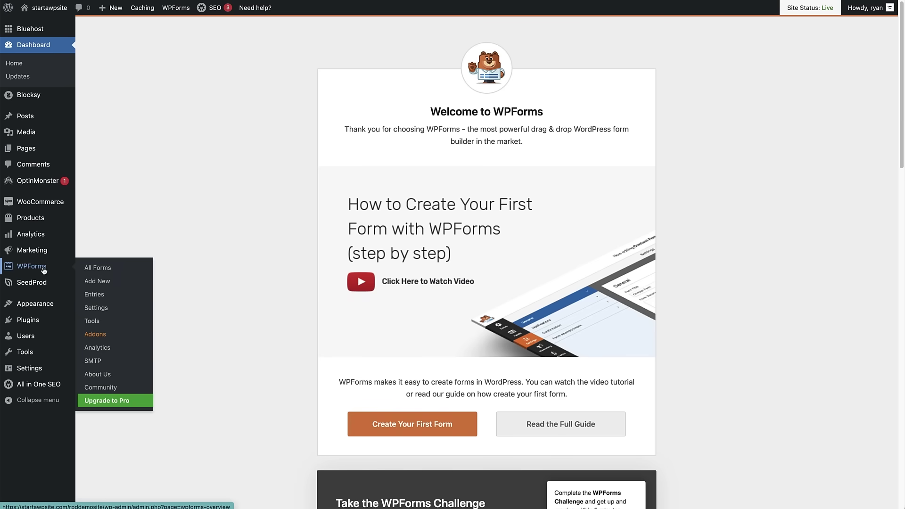
pyautogui.click(101, 284)
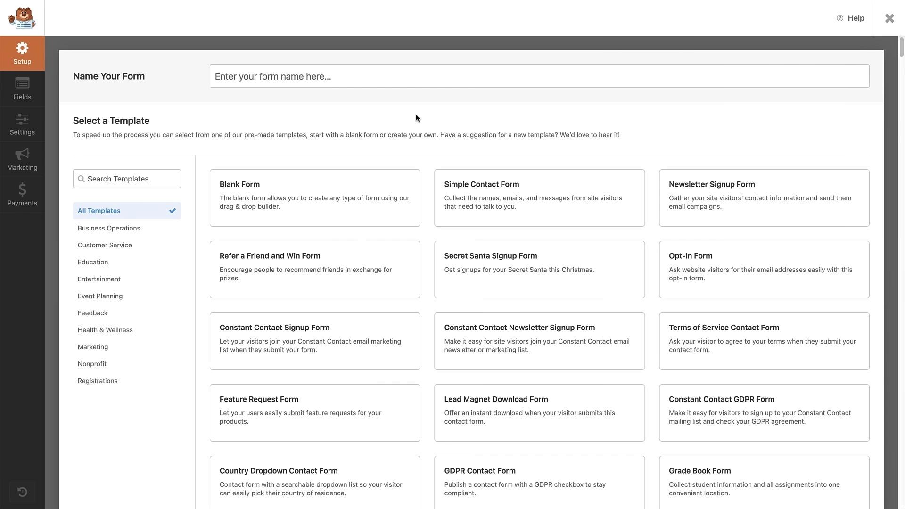
pyautogui.click(291, 75)
pyautogui.write('Contact Form')
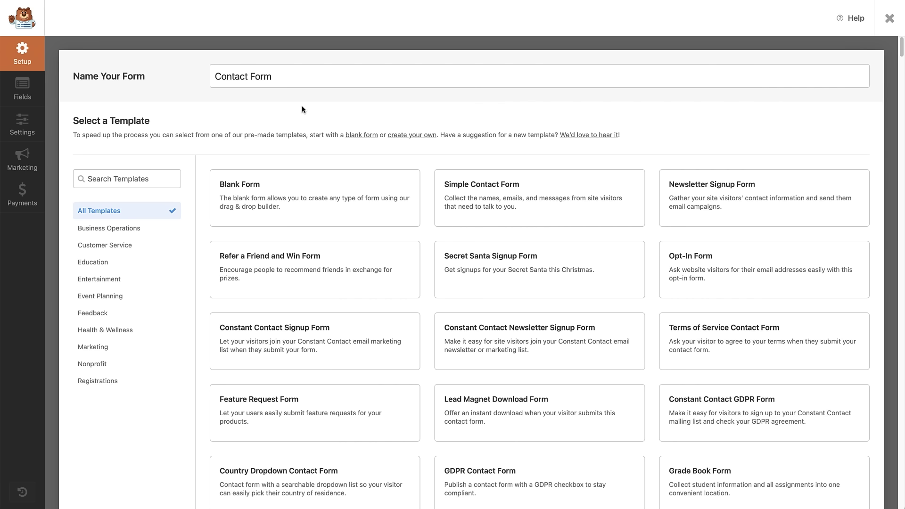
pyautogui.moveTo(283, 173)
pyautogui.moveTo(482, 185)
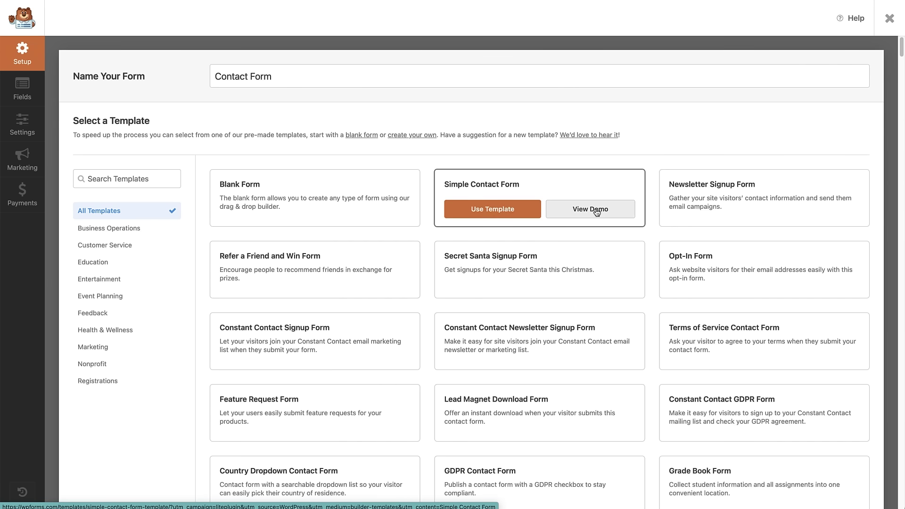
pyautogui.click(499, 209)
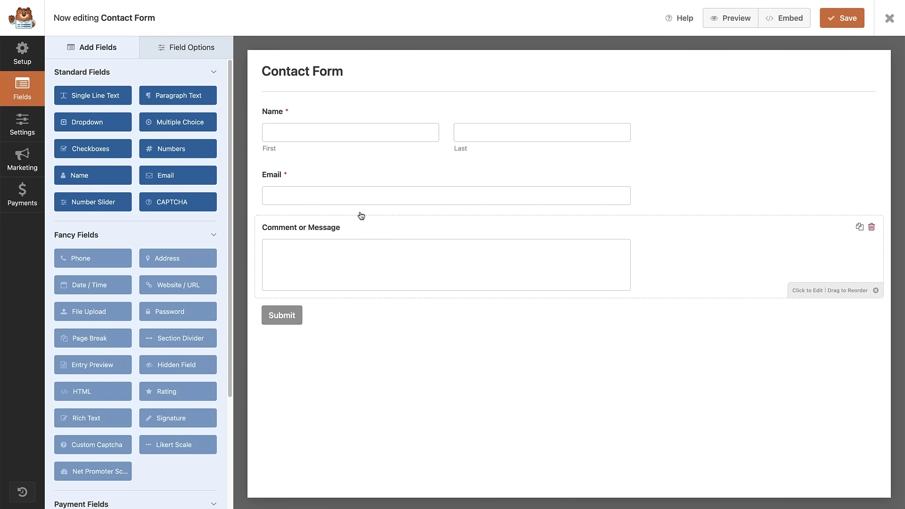
# Select the Name field, shuffle the fields, then restore Name, Email, Comment or Message order.
pyautogui.click(370, 116)
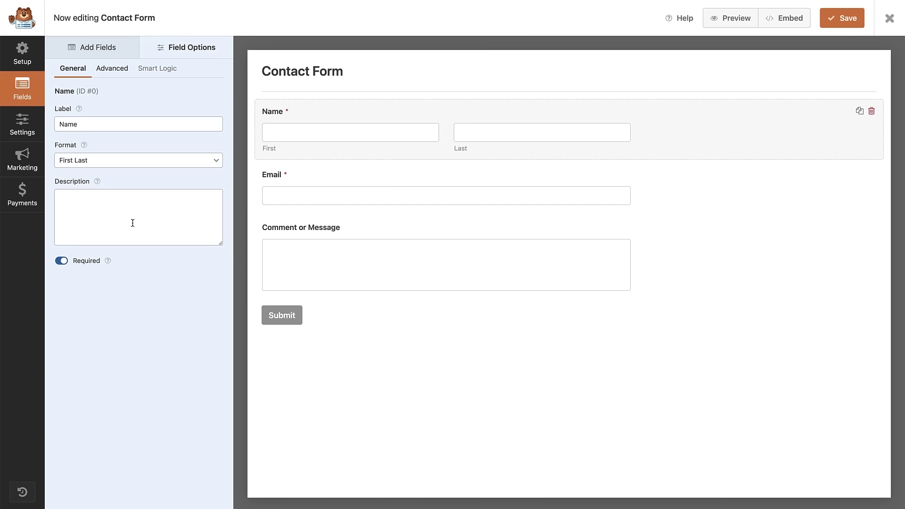
pyautogui.moveTo(309, 125); pyautogui.dragTo(332, 165)
pyautogui.moveTo(335, 134); pyautogui.dragTo(339, 212)
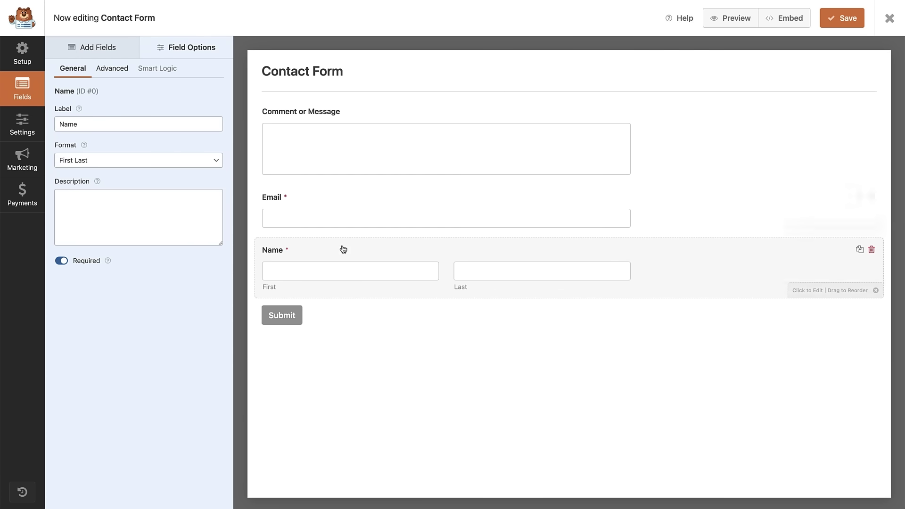
pyautogui.moveTo(344, 249); pyautogui.dragTo(344, 186)
pyautogui.moveTo(350, 135); pyautogui.dragTo(341, 299)
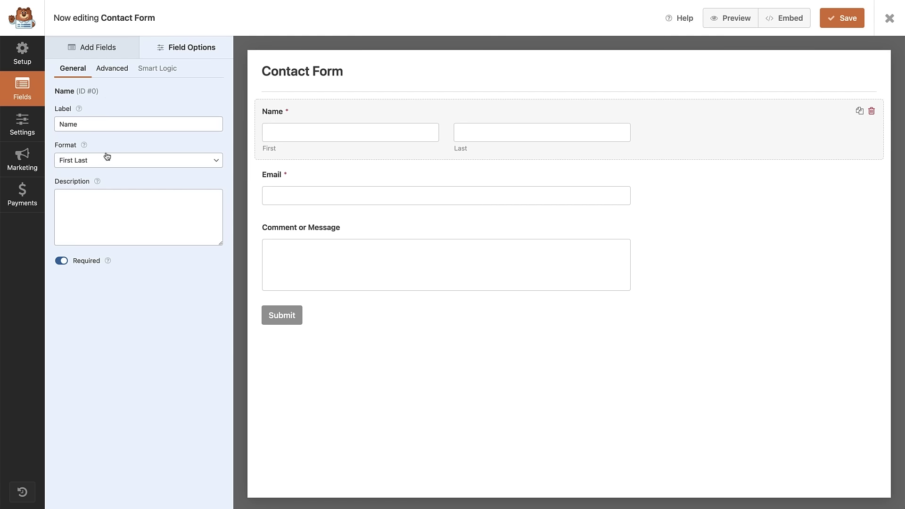
# Set the Name field's Format to Simple and toggle Required off and back on.
pyautogui.click(114, 165)
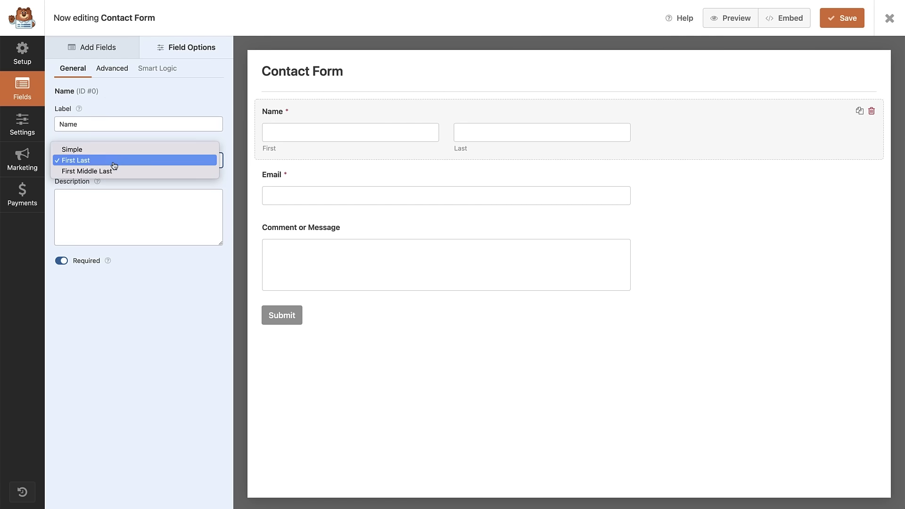
pyautogui.click(107, 149)
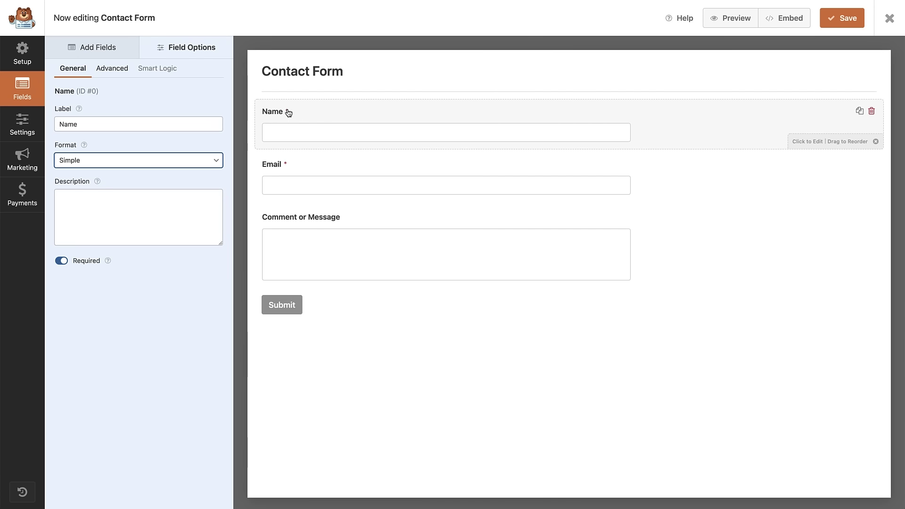
pyautogui.click(61, 261)
pyautogui.click(61, 262)
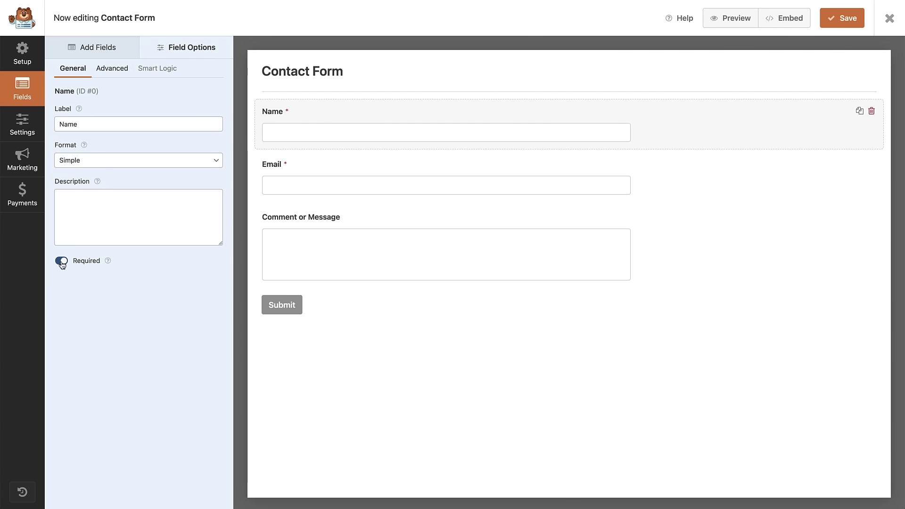
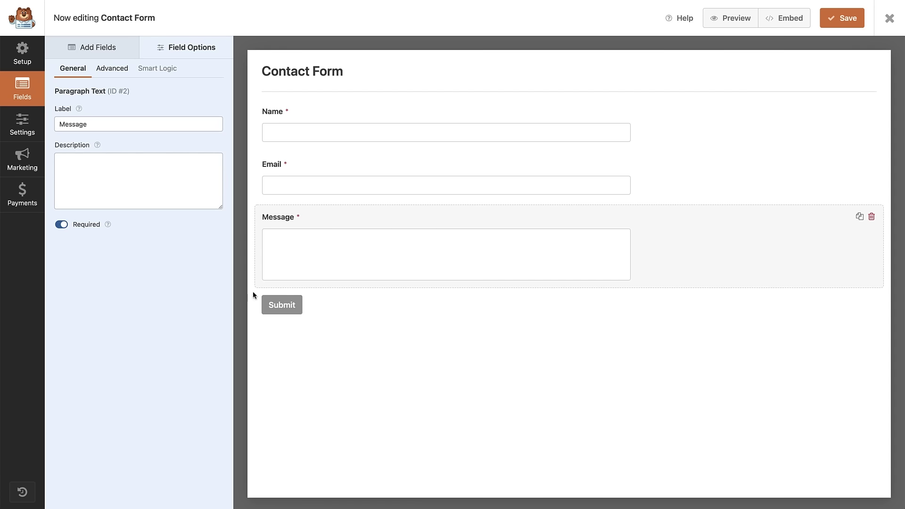
# Open the Contact Form's General settings in the form builder.
pyautogui.click(283, 307)
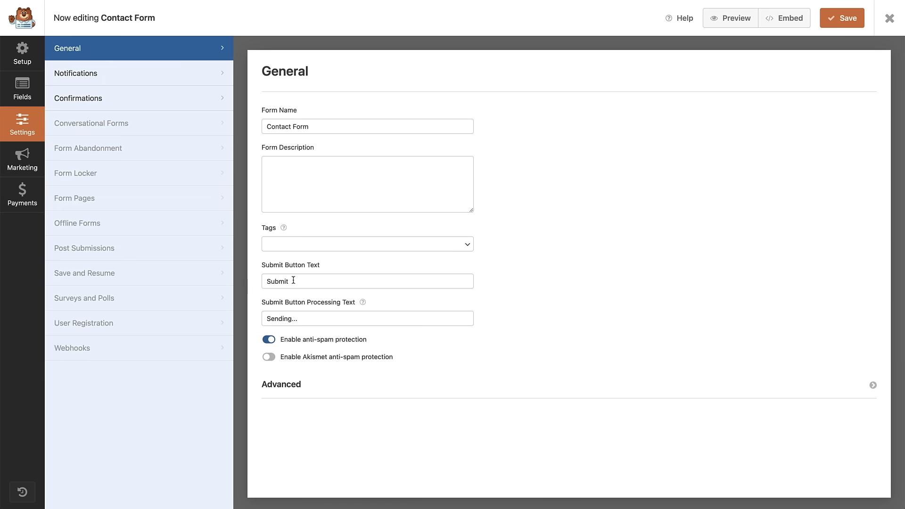
# Change the submit button text to 'Send Message', save, and go back to the fields view.
pyautogui.doubleClick(277, 281)
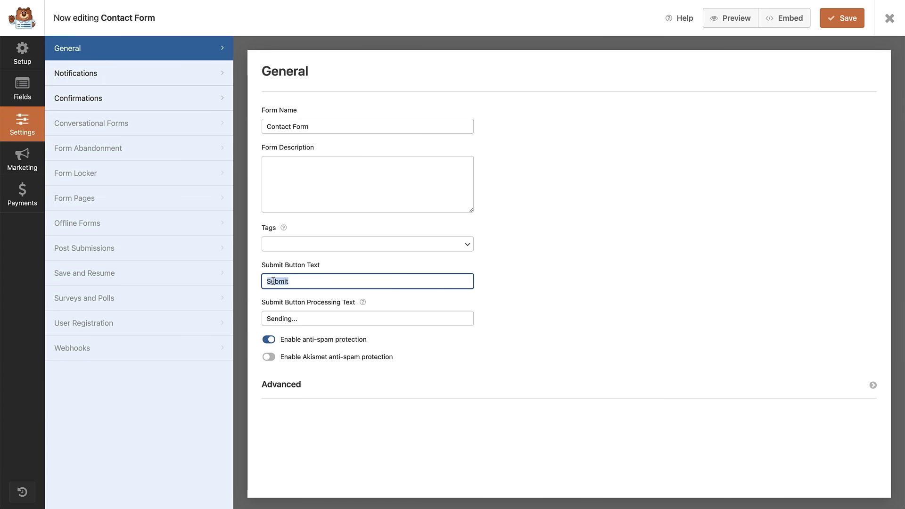
pyautogui.write('Send Message')
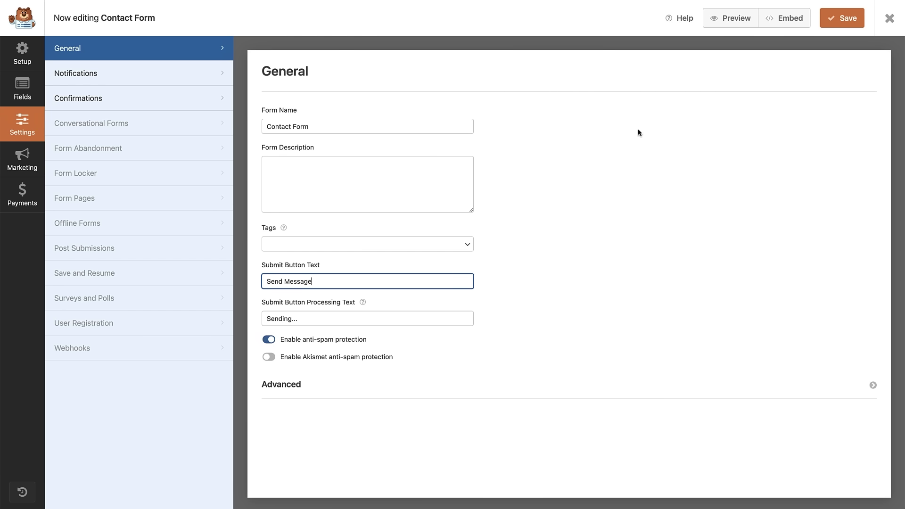
pyautogui.click(852, 19)
pyautogui.click(20, 92)
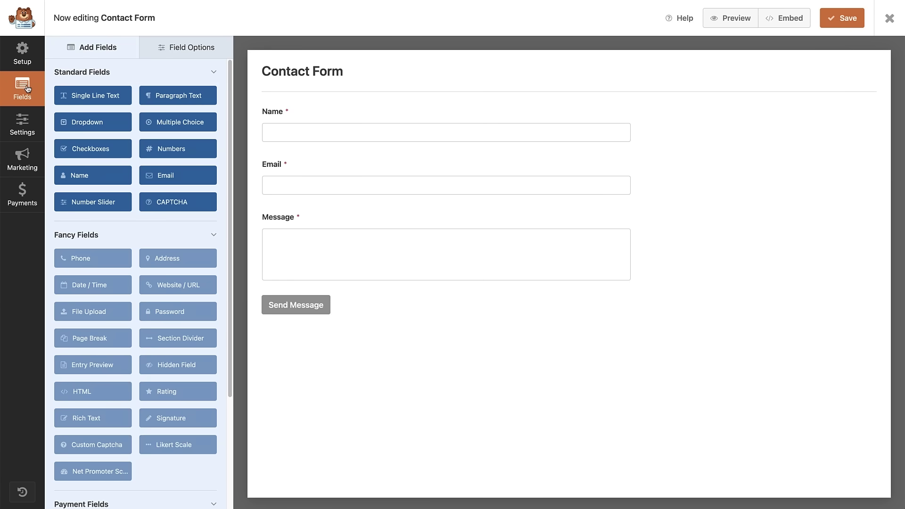
# Add a Multiple Choice field labelled 'How did you find us?'.
pyautogui.click(162, 124)
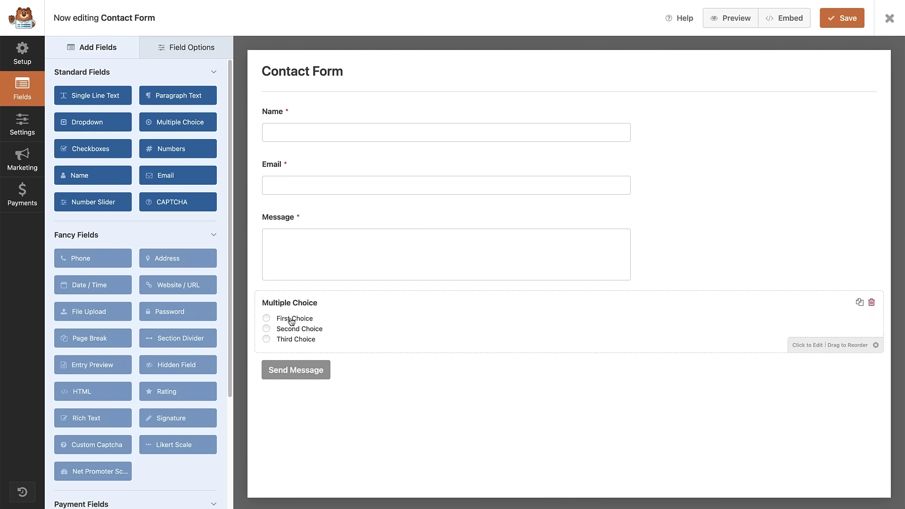
pyautogui.click(344, 318)
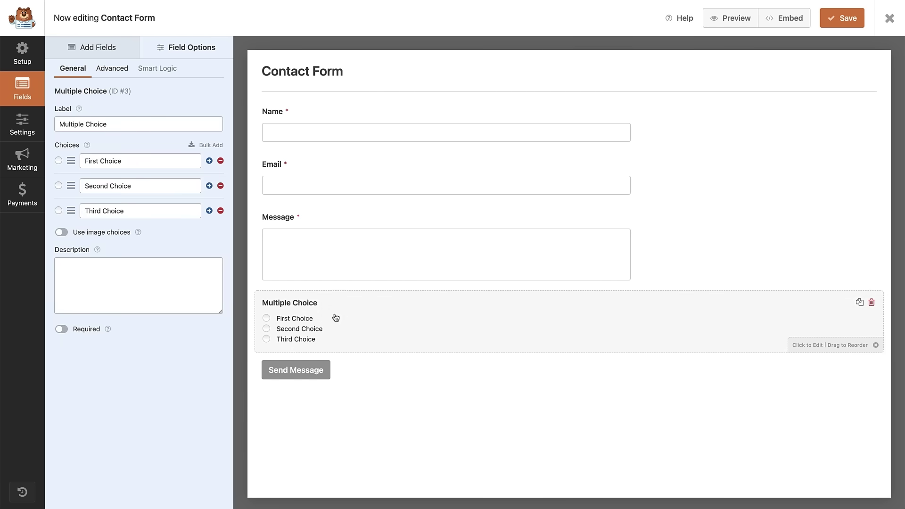
pyautogui.tripleClick(114, 124)
pyautogui.write('How did you find us?')
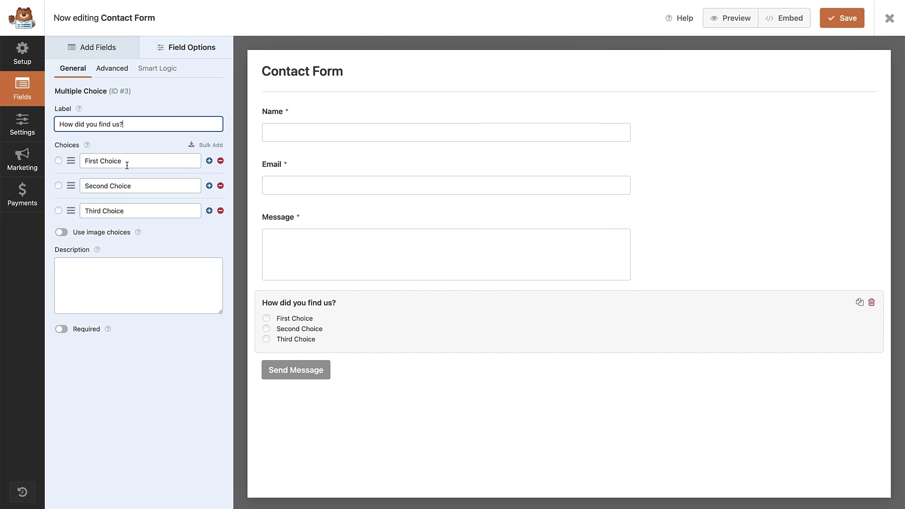
# Rename its choices to Google, Social media and Advert, and save the form.
pyautogui.moveTo(127, 165); pyautogui.dragTo(54, 162)
pyautogui.write('Google')
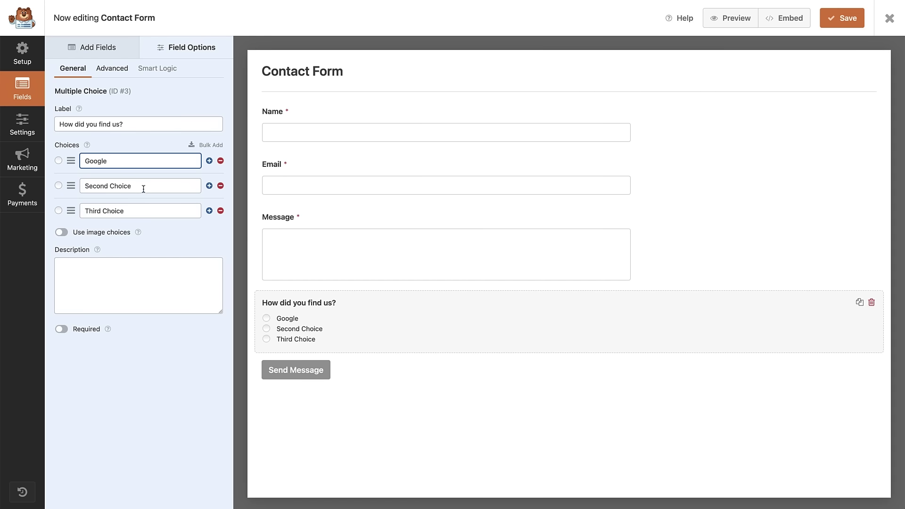
pyautogui.moveTo(141, 187); pyautogui.dragTo(81, 187)
pyautogui.write('Social media')
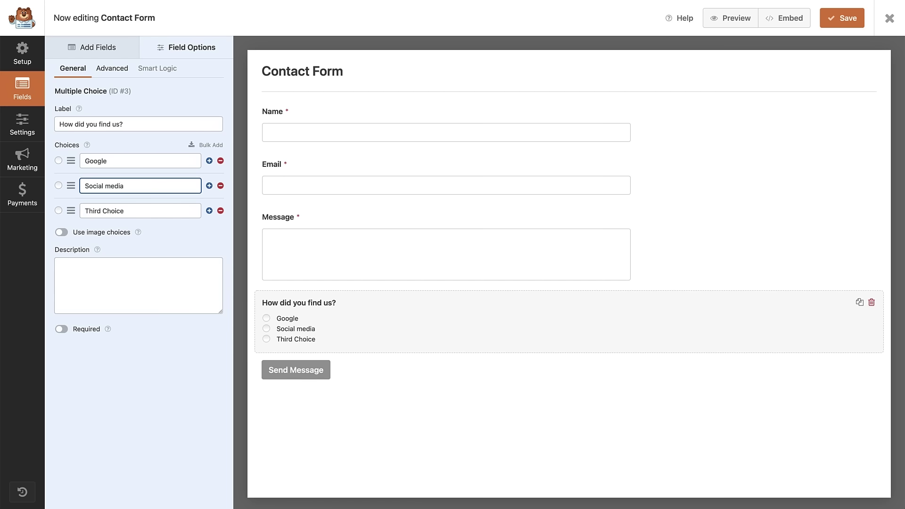
pyautogui.click(83, 213)
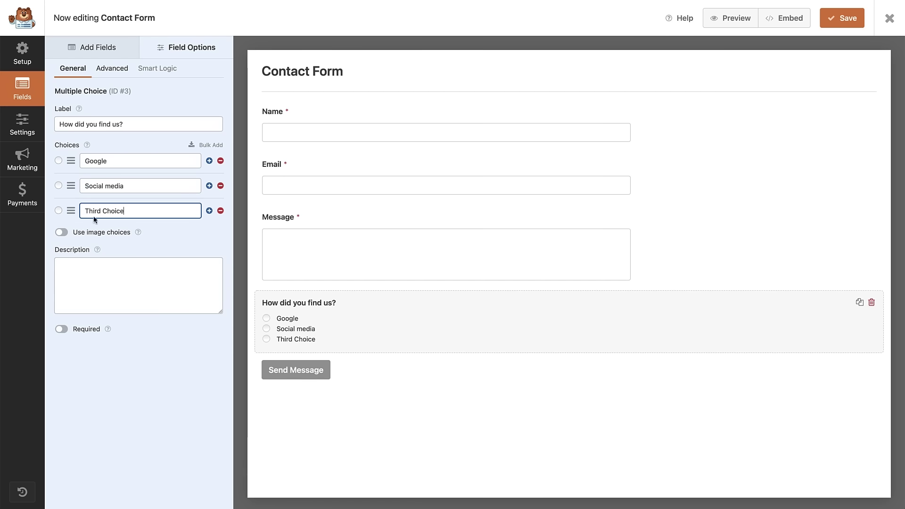
pyautogui.moveTo(83, 214); pyautogui.dragTo(213, 219)
pyautogui.write('Advert')
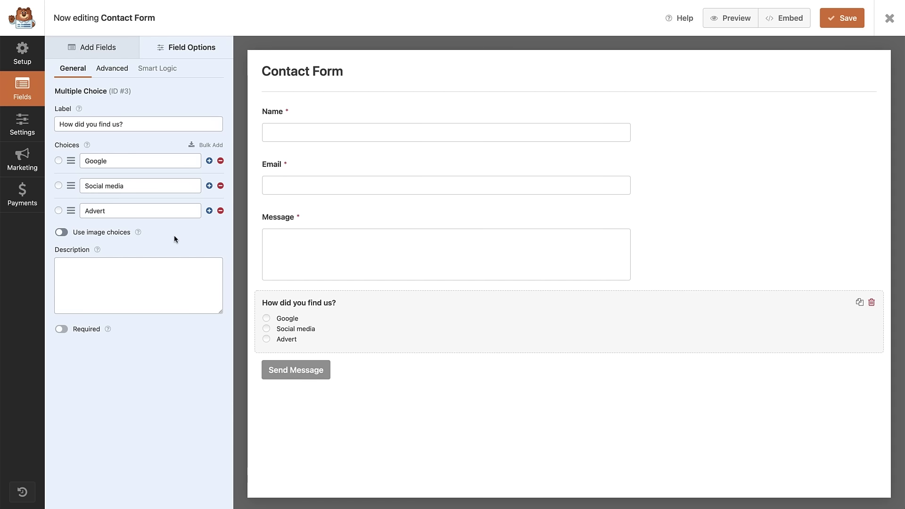
pyautogui.click(835, 20)
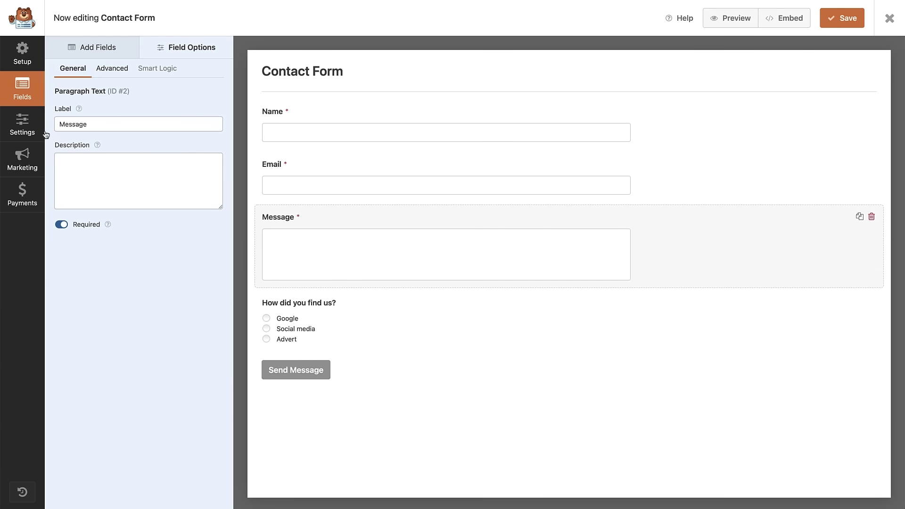
# Open the Contact Form's Notifications settings, showing the Default Notification to {admin_email}.
pyautogui.click(28, 129)
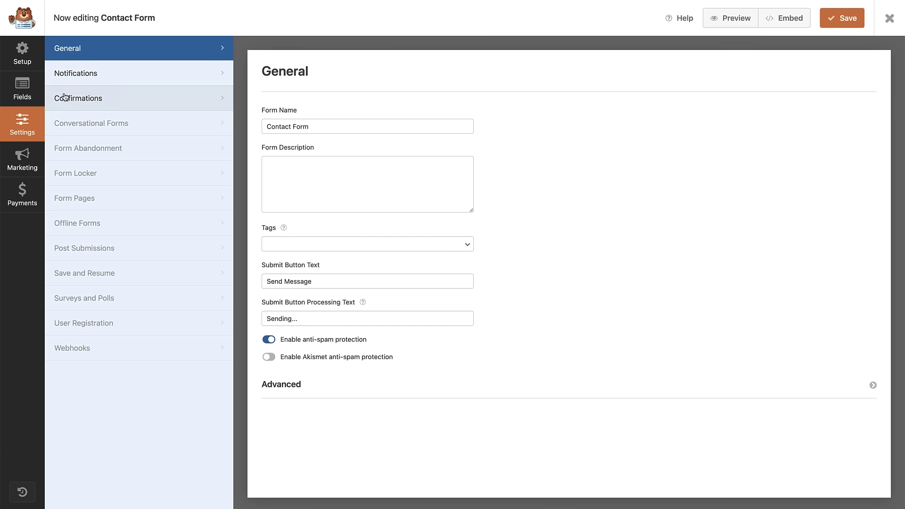
pyautogui.click(75, 79)
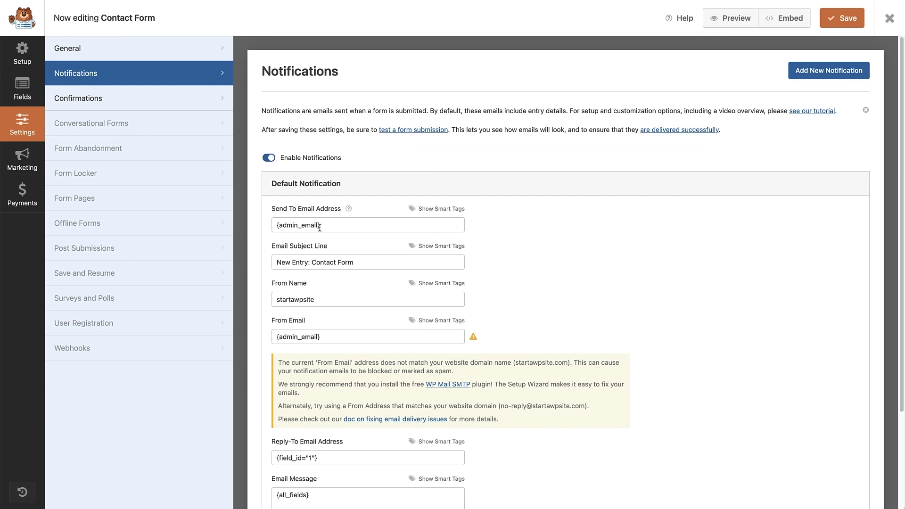
# Try adding a second notification recipient, then remove it, leaving only {admin_email}.
pyautogui.click(321, 226)
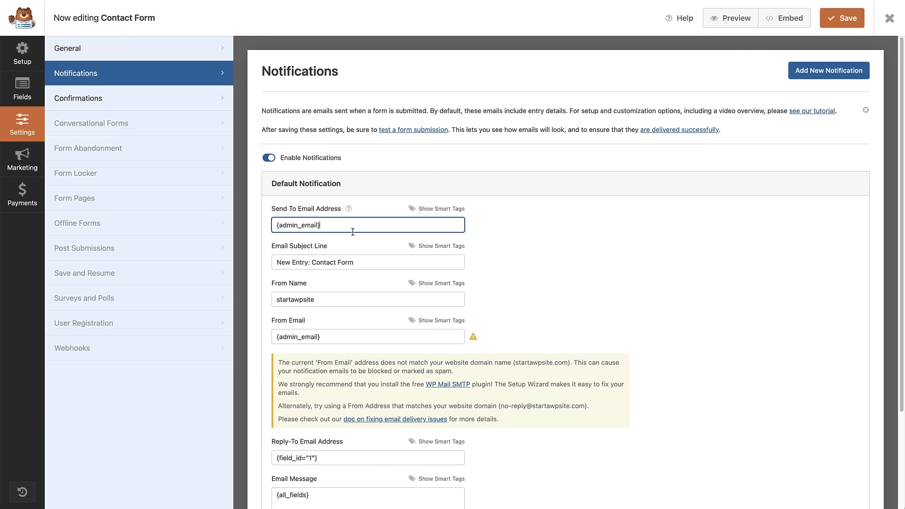
pyautogui.write(',')
pyautogui.hotkey('ctrl', 'v')
pyautogui.moveTo(395, 226); pyautogui.dragTo(319, 228)
pyautogui.press('BackSpace')
pyautogui.click(338, 245)
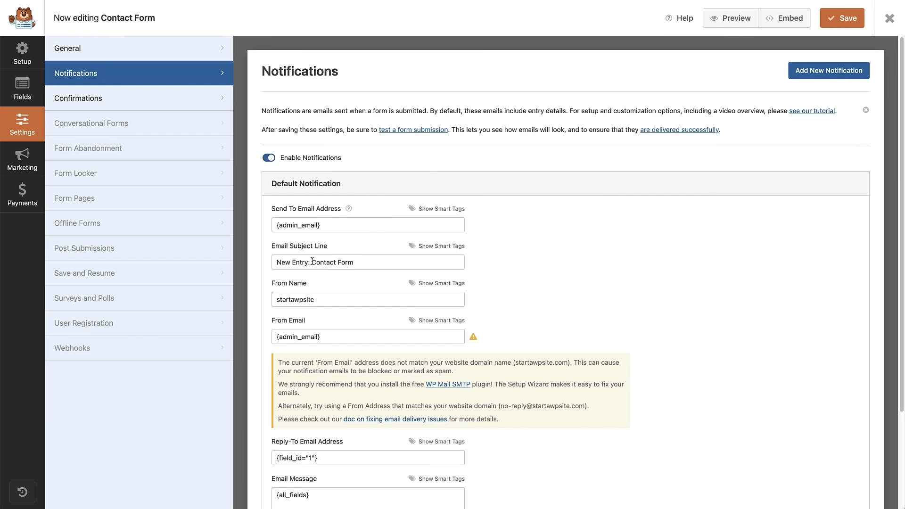
# Make the subject 'New Entry: Contact Form - {field_id="0"}' using the Name smart tag.
pyautogui.moveTo(313, 262); pyautogui.dragTo(367, 262)
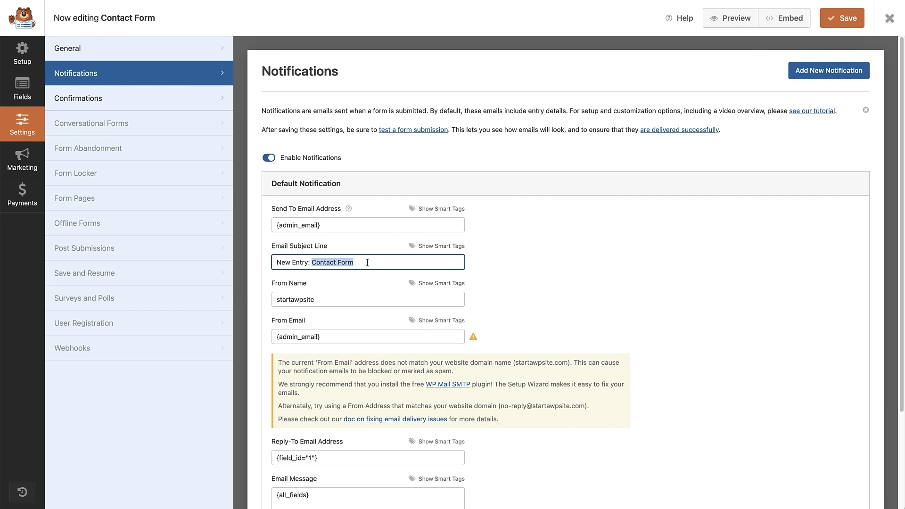
pyautogui.click(357, 265)
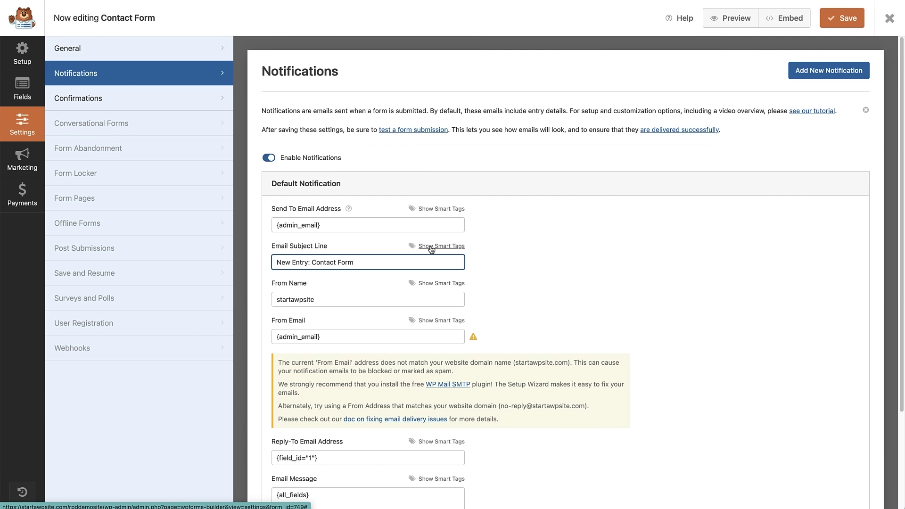
pyautogui.click(431, 246)
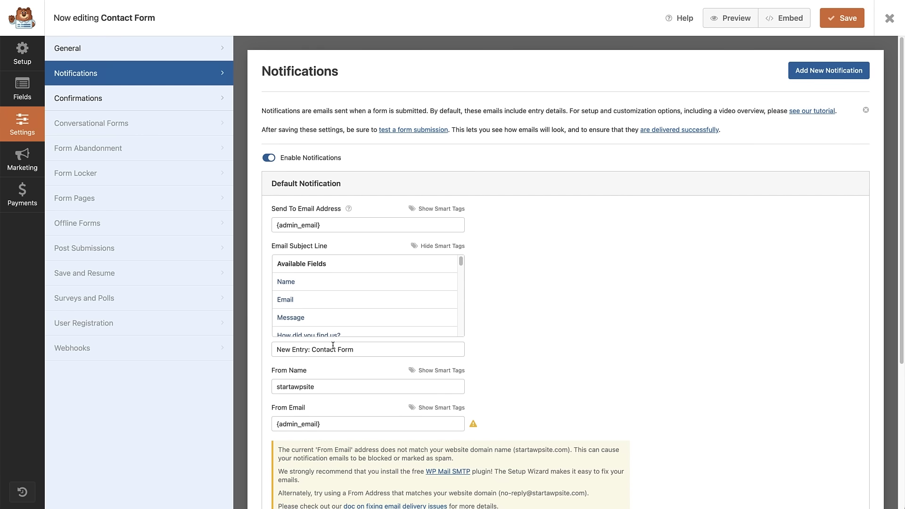
pyautogui.click(354, 349)
pyautogui.write('-')
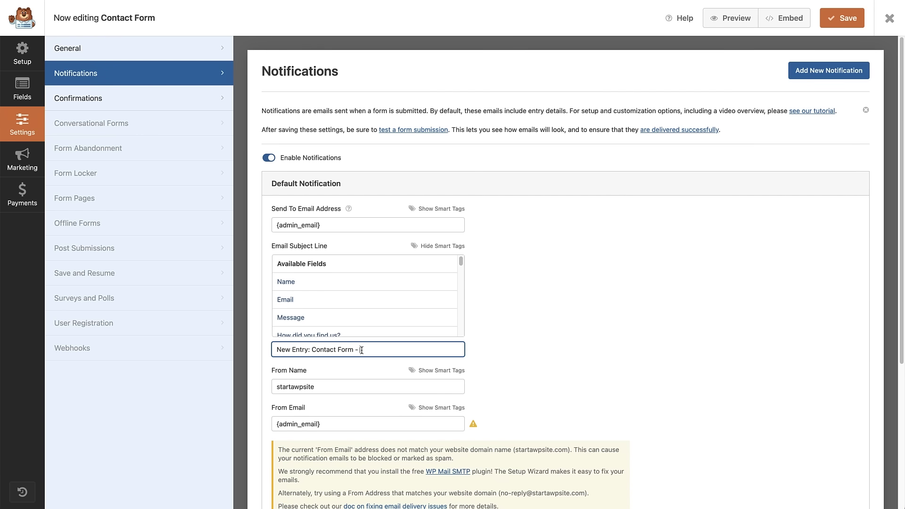
pyautogui.click(345, 284)
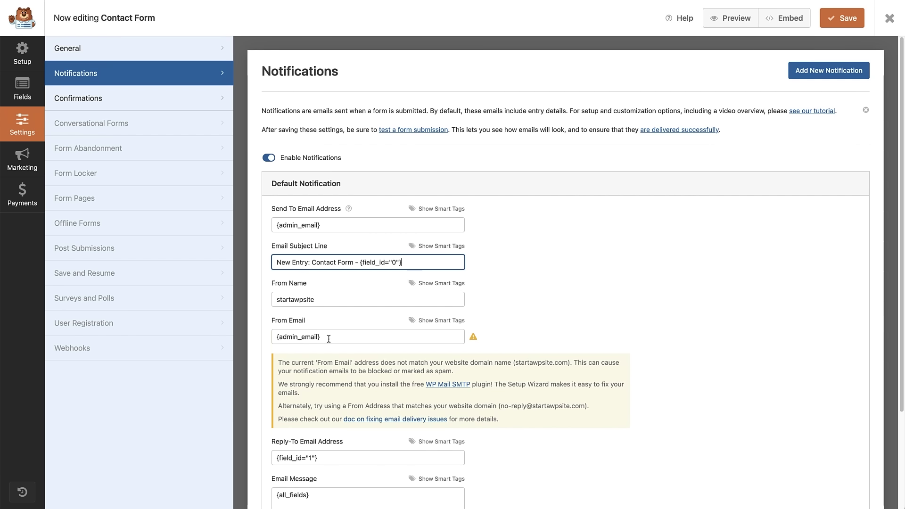
pyautogui.click(329, 339)
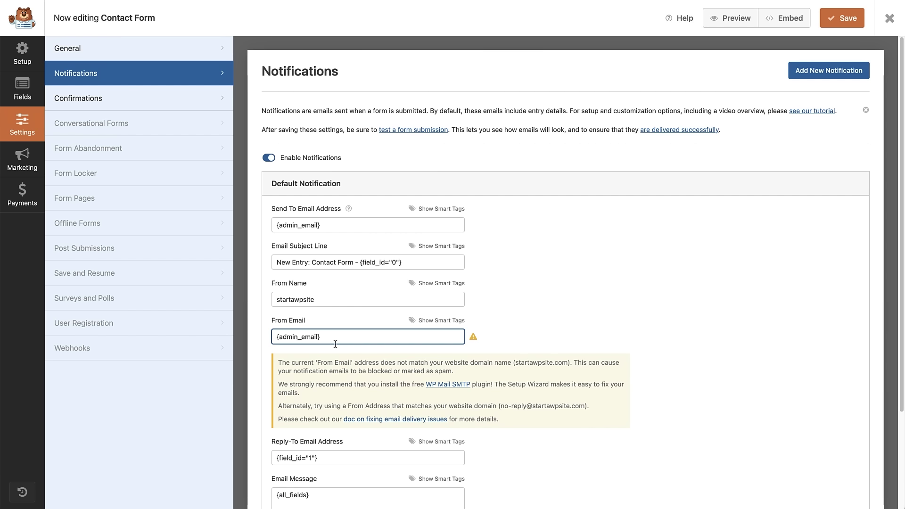
# Replace the From Email with the site's no-reply address.
pyautogui.press('super+a')
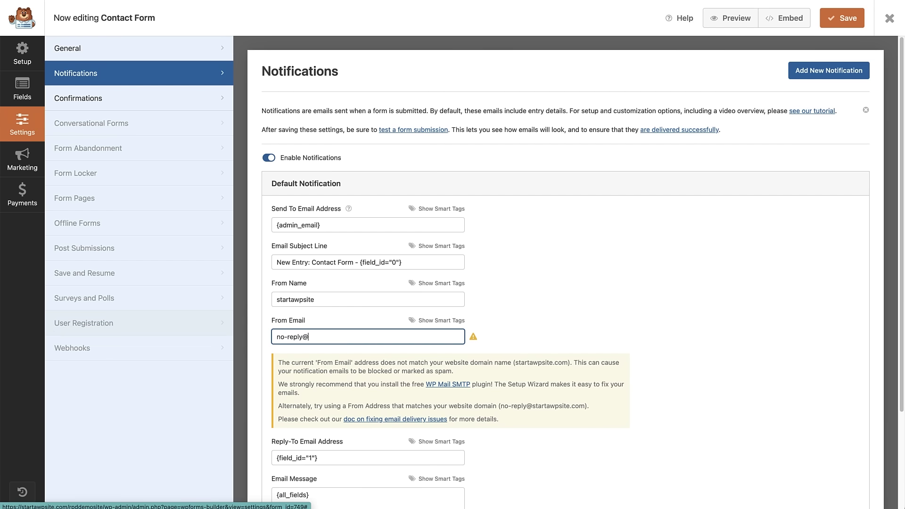
pyautogui.click(875, 284)
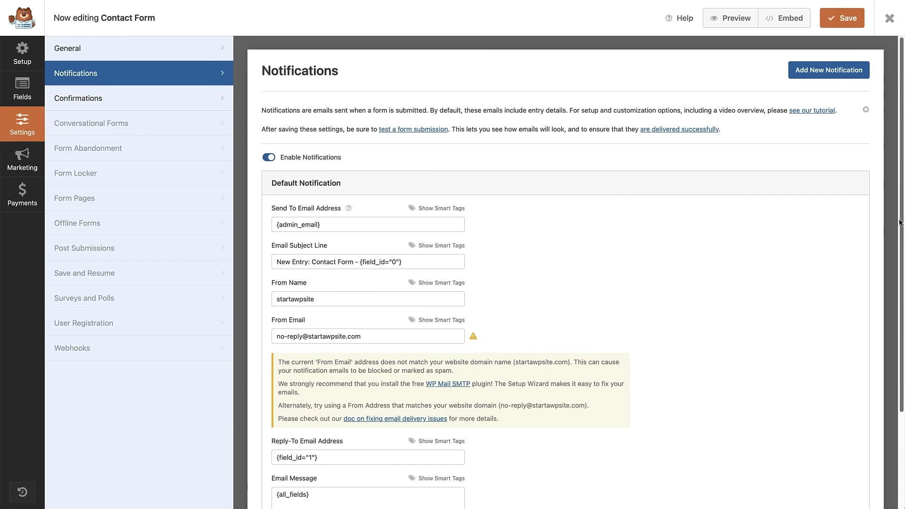
# Set Reply-To to the Email field smart tag {field_id="1"} and save the notification settings.
pyautogui.scroll(-3, 876, 284)
pyautogui.scroll(-2, 875, 284)
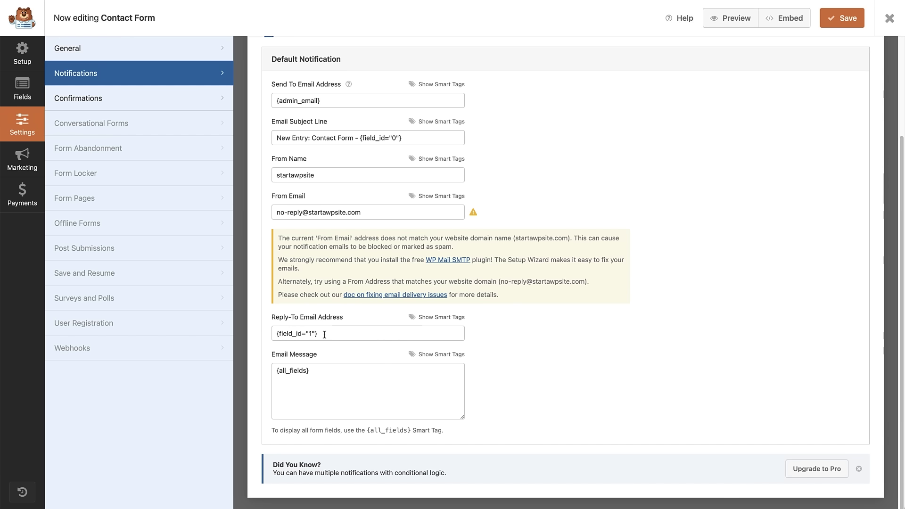
pyautogui.click(325, 334)
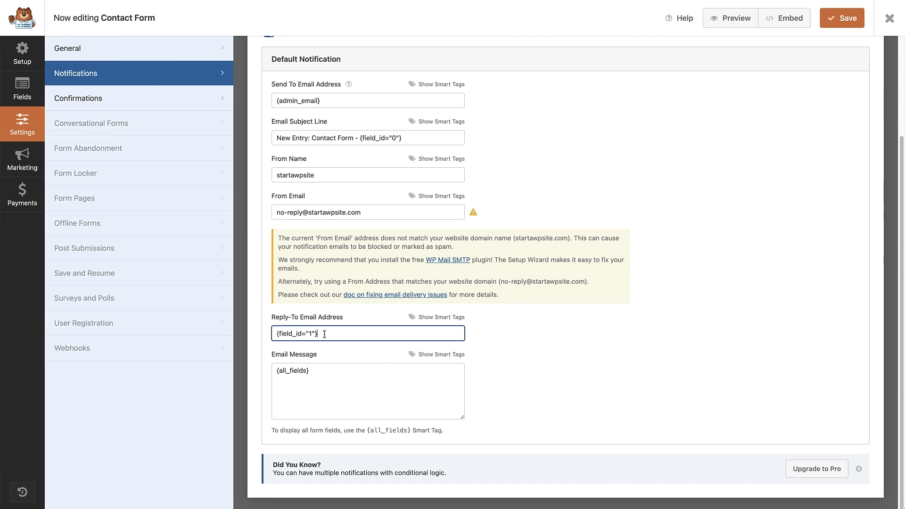
pyautogui.click(438, 318)
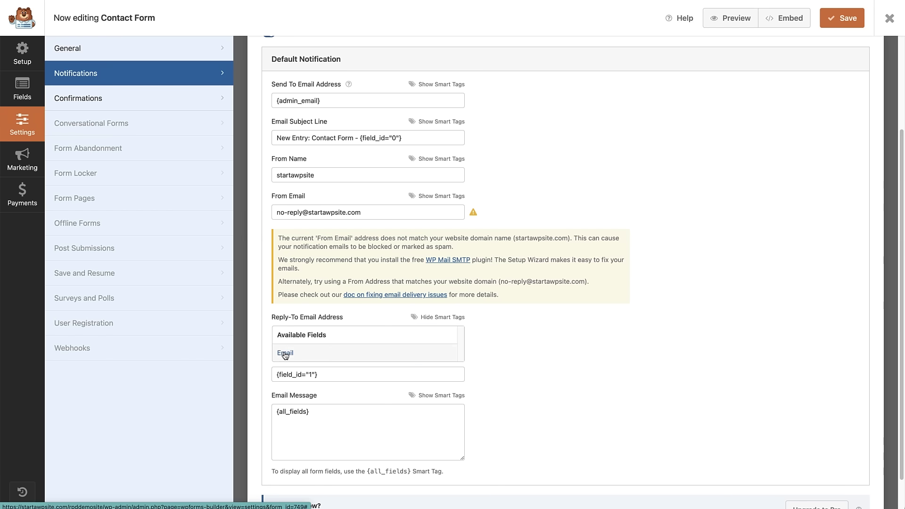
pyautogui.click(285, 353)
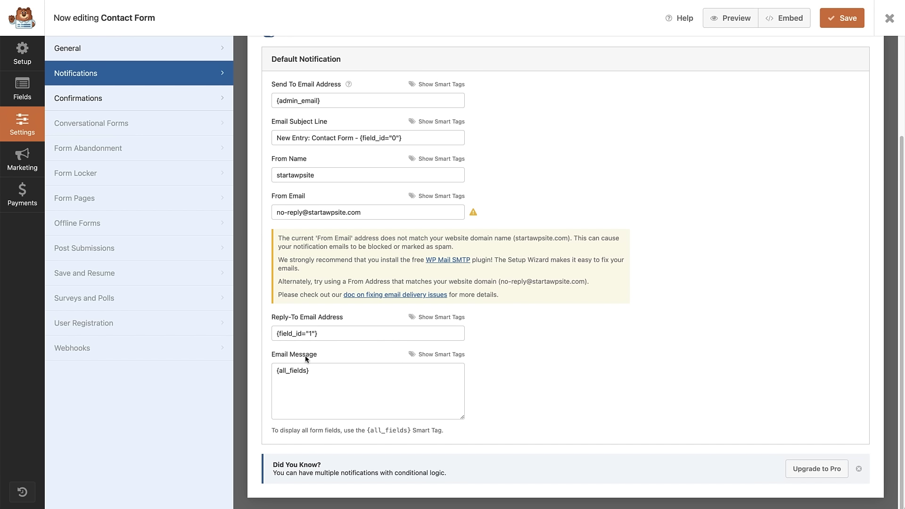
pyautogui.click(834, 21)
# In Confirmations, review the Message type, then try Show Page with About Us.
pyautogui.click(126, 99)
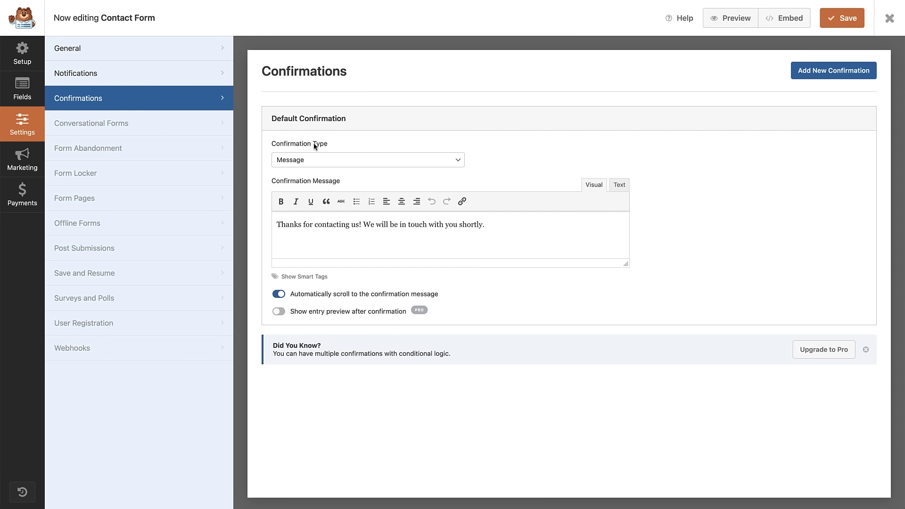
pyautogui.click(454, 161)
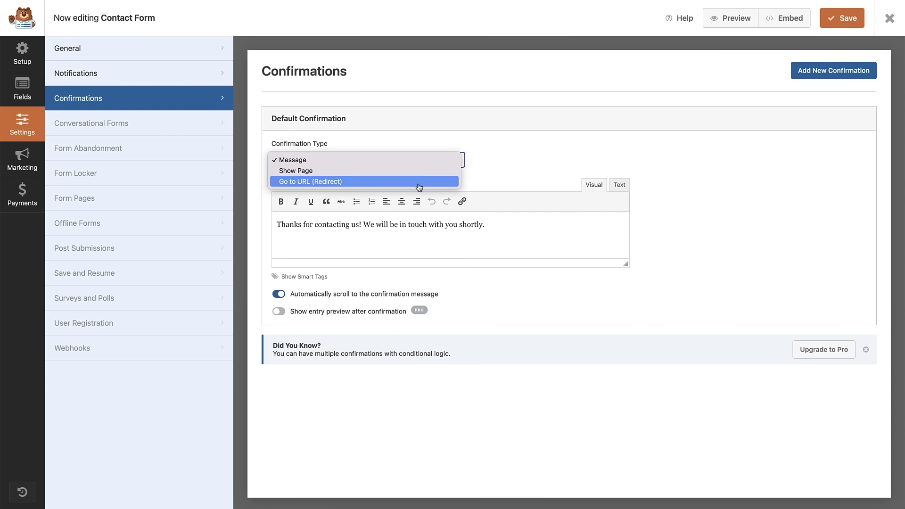
pyautogui.click(423, 161)
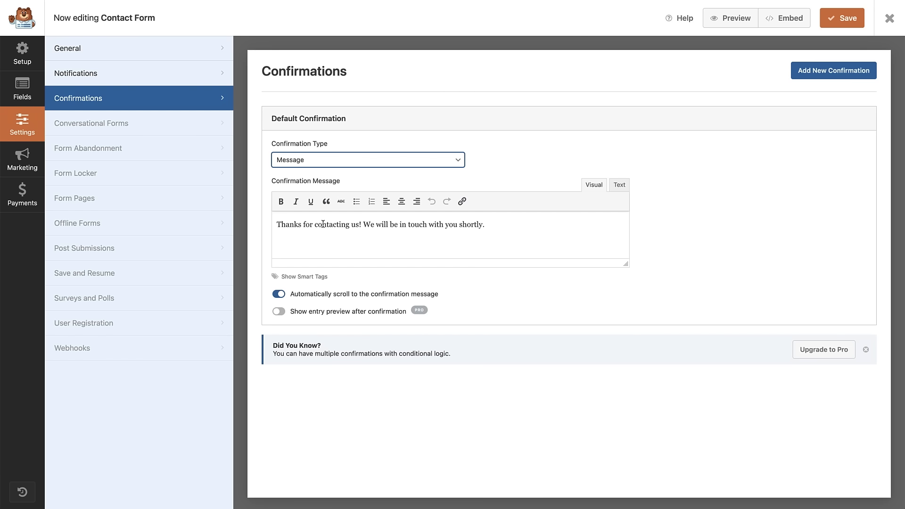
pyautogui.click(351, 160)
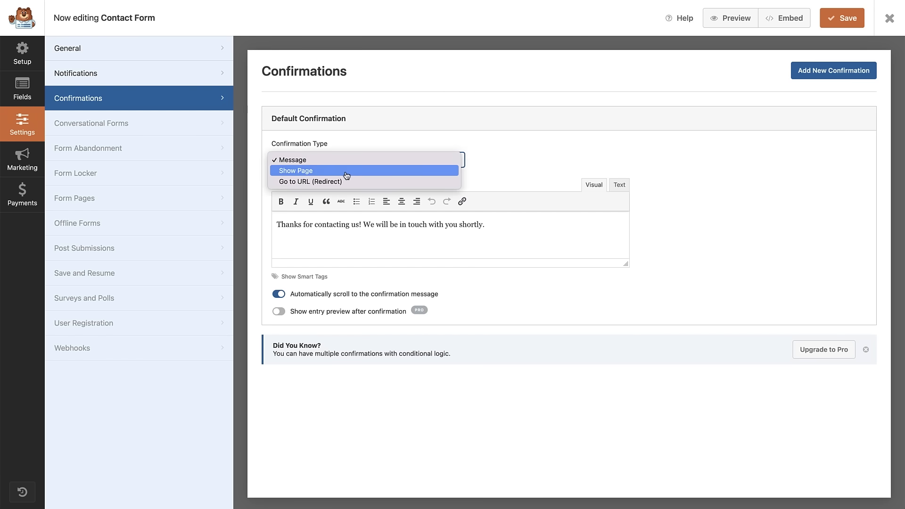
pyautogui.click(346, 175)
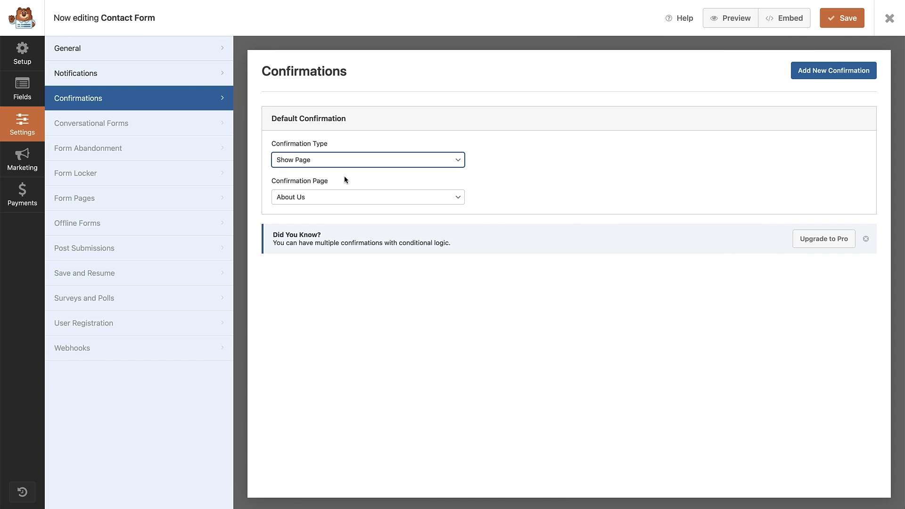
pyautogui.press('Tab')
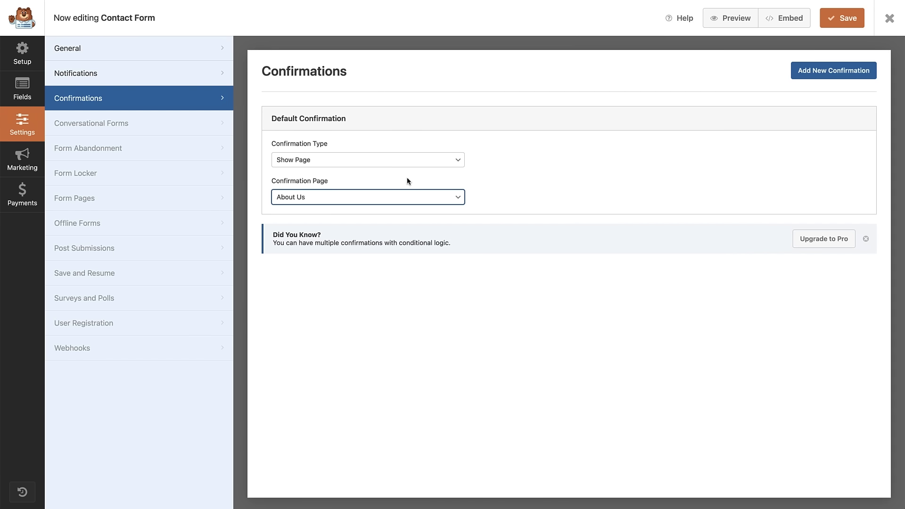
pyautogui.click(457, 198)
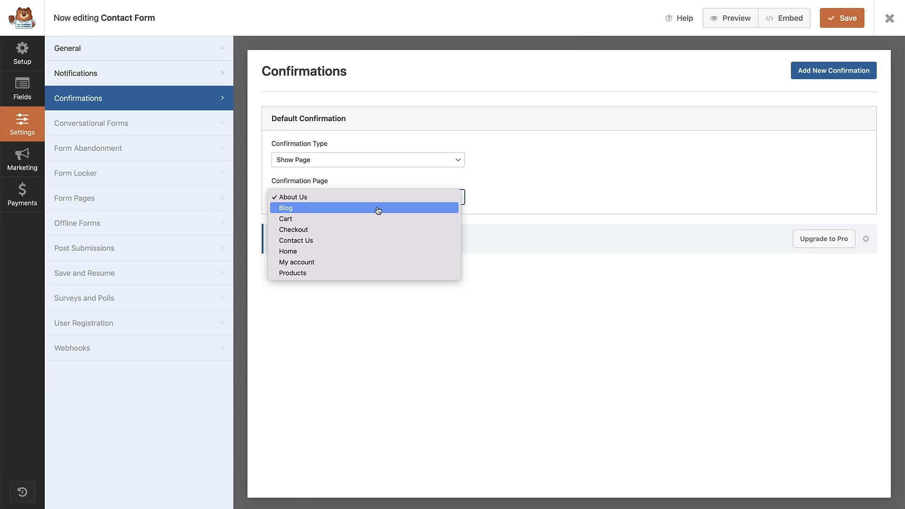
pyautogui.click(444, 177)
# Try the Go to URL type, then set the confirmation back to Message and save.
pyautogui.click(439, 158)
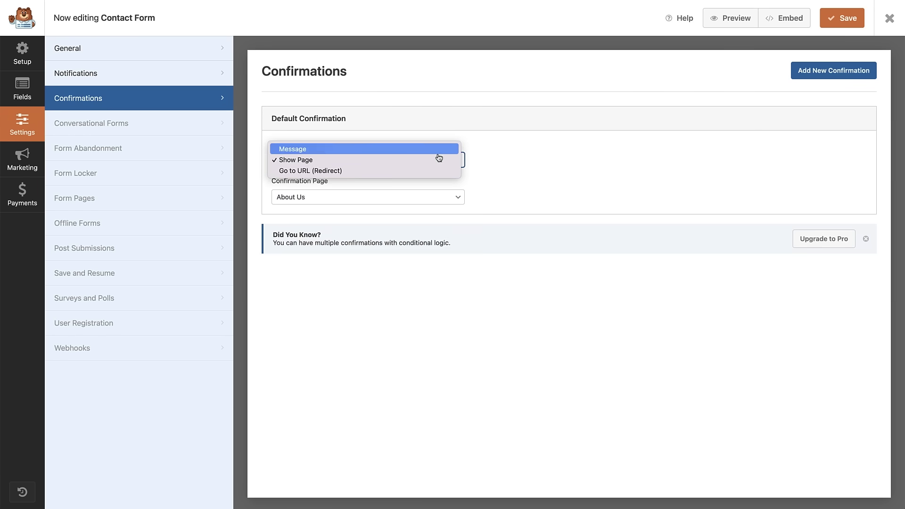
pyautogui.click(411, 170)
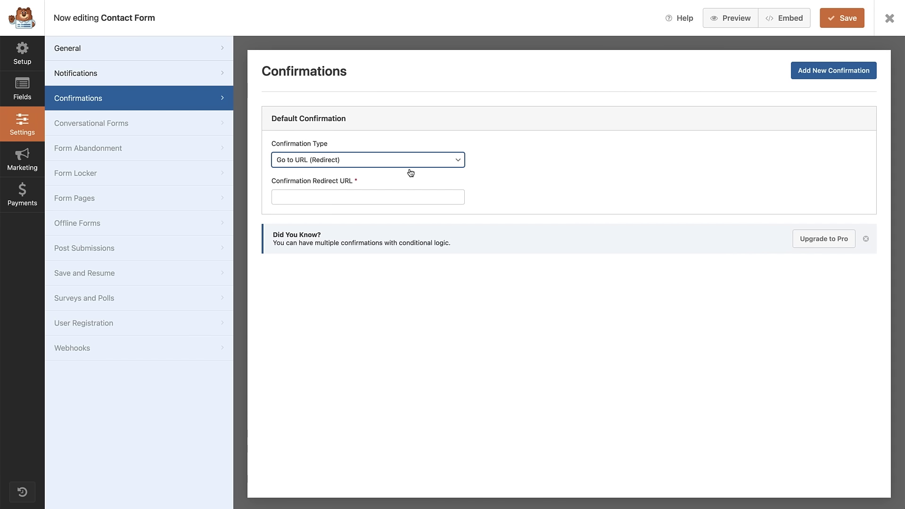
pyautogui.click(374, 199)
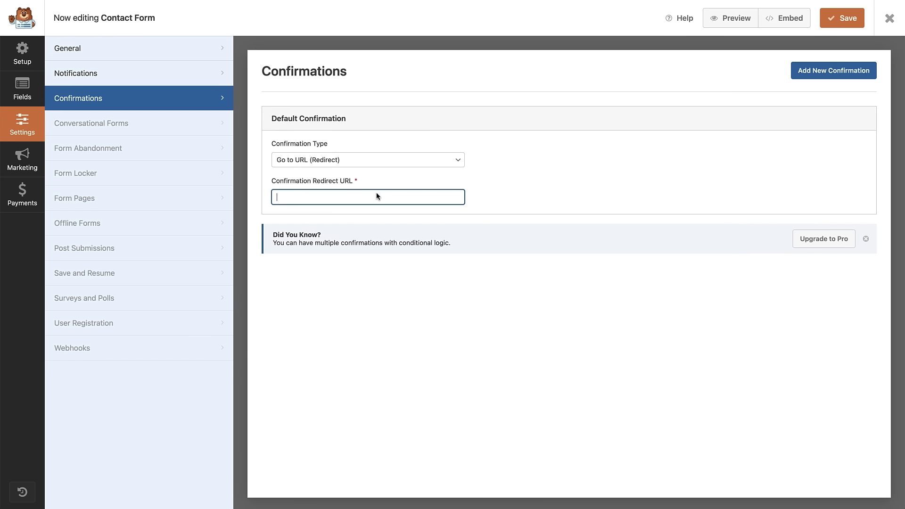
pyautogui.click(398, 163)
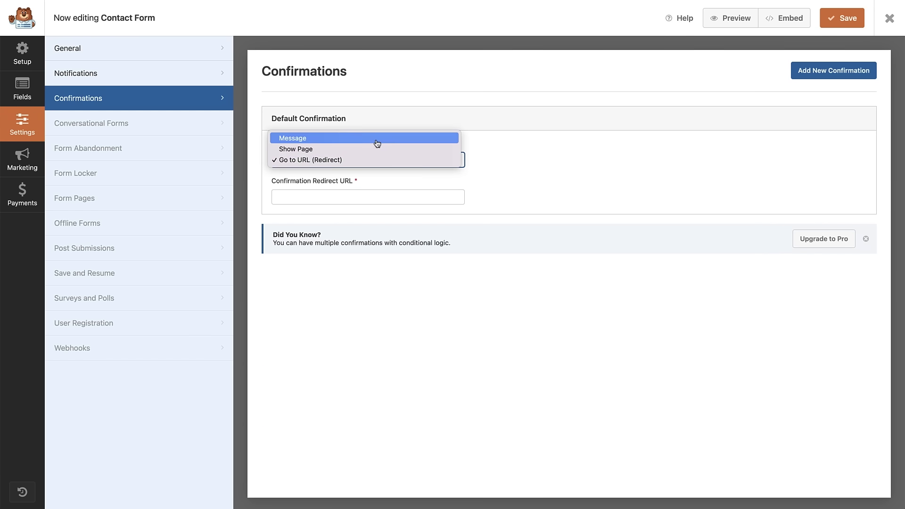
pyautogui.click(377, 139)
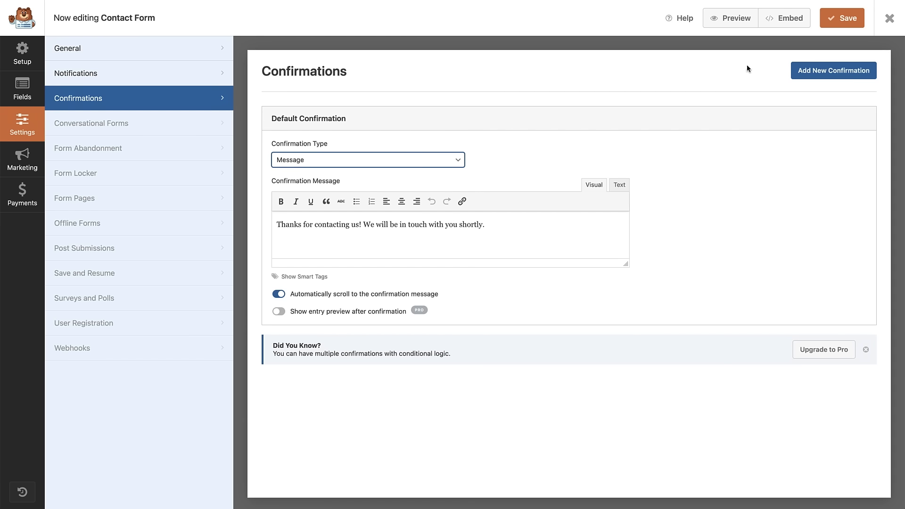
pyautogui.click(847, 19)
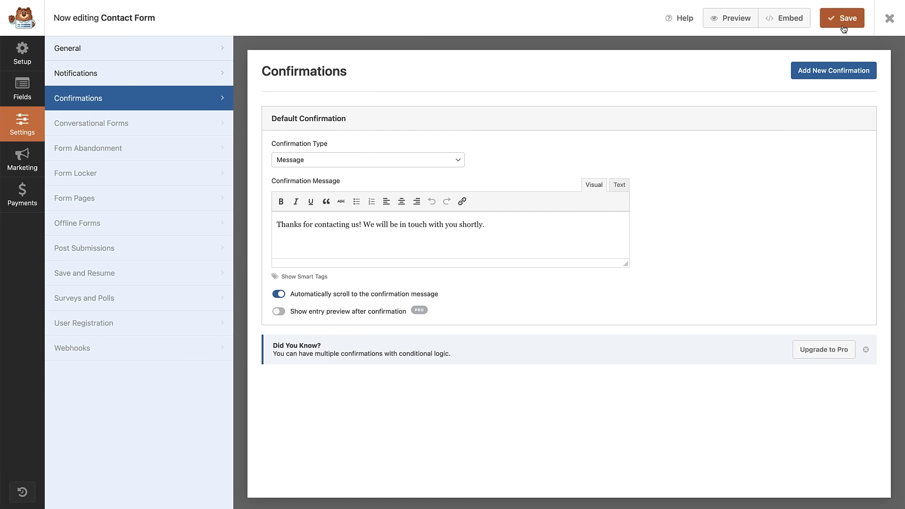
# Close the form builder and open the Contact Us page from Pages in the block editor.
pyautogui.click(890, 20)
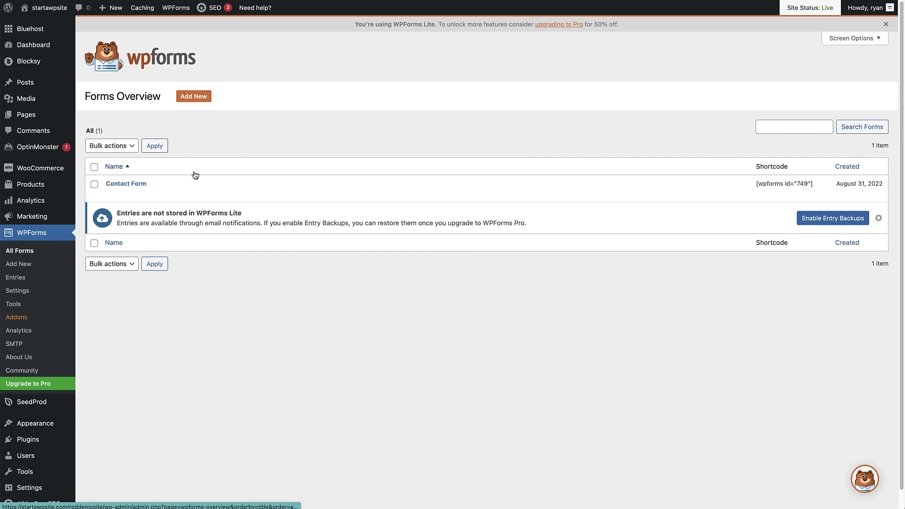
pyautogui.click(42, 119)
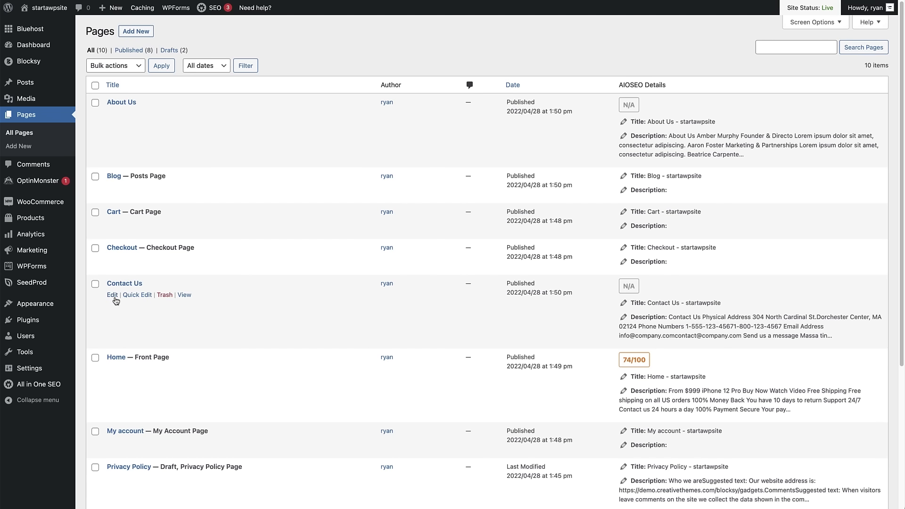
pyautogui.click(112, 295)
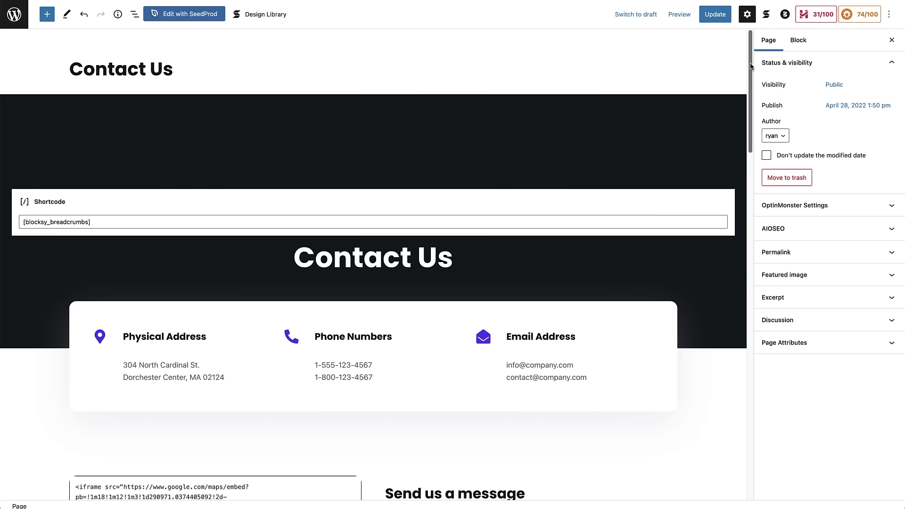
# Insert a WPForms block, found by searching 'wpforms', below the 'Send us a message' text.
pyautogui.moveTo(752, 65); pyautogui.dragTo(752, 140)
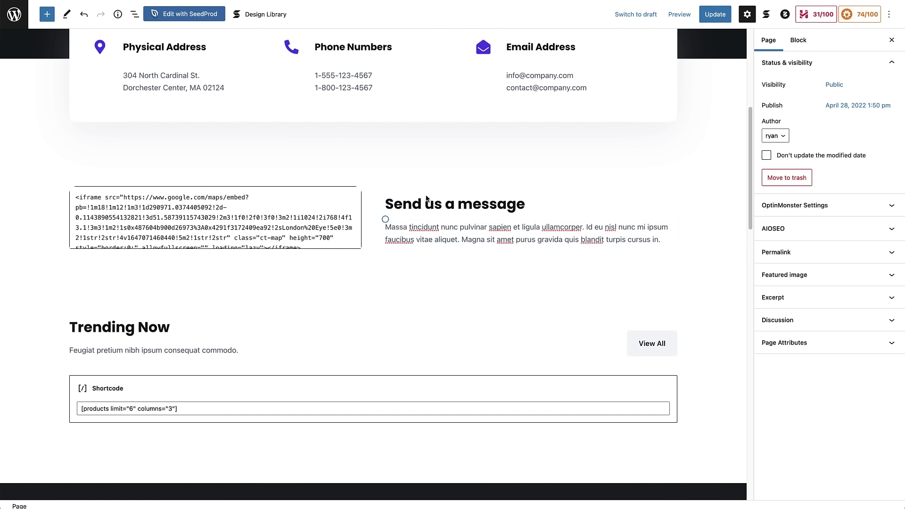
pyautogui.click(46, 18)
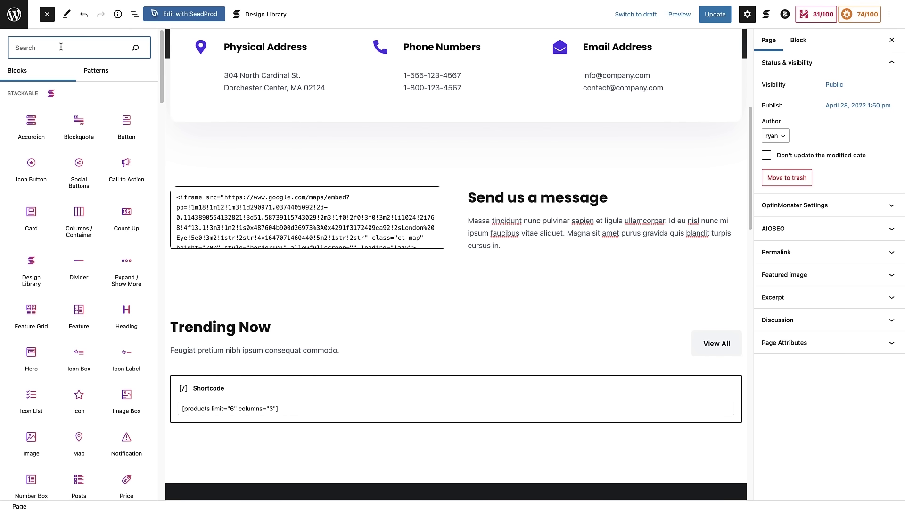
pyautogui.write('wpforms')
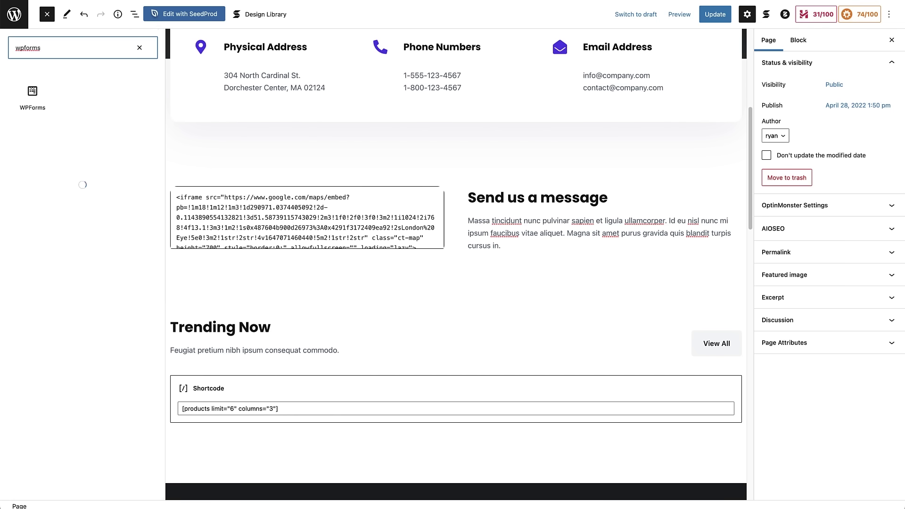
pyautogui.moveTo(32, 92)
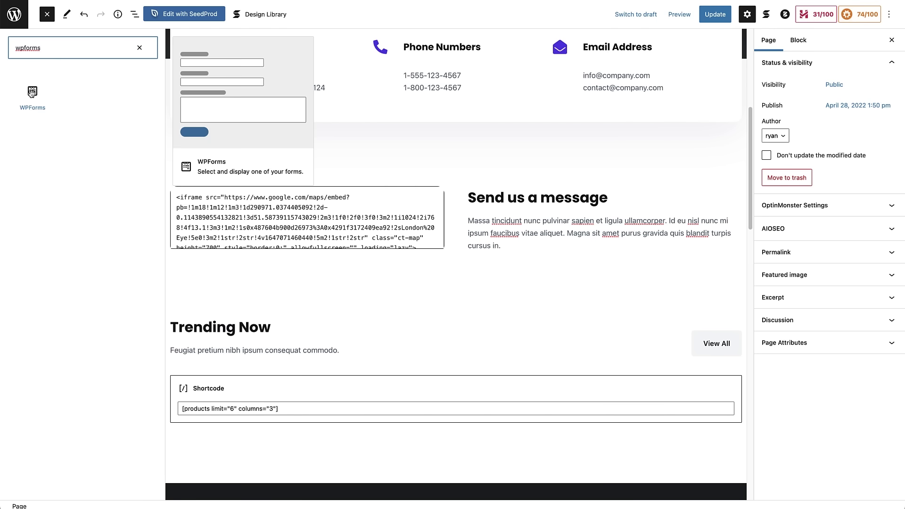
pyautogui.moveTo(33, 93); pyautogui.dragTo(471, 233)
pyautogui.moveTo(473, 249); pyautogui.dragTo(473, 249)
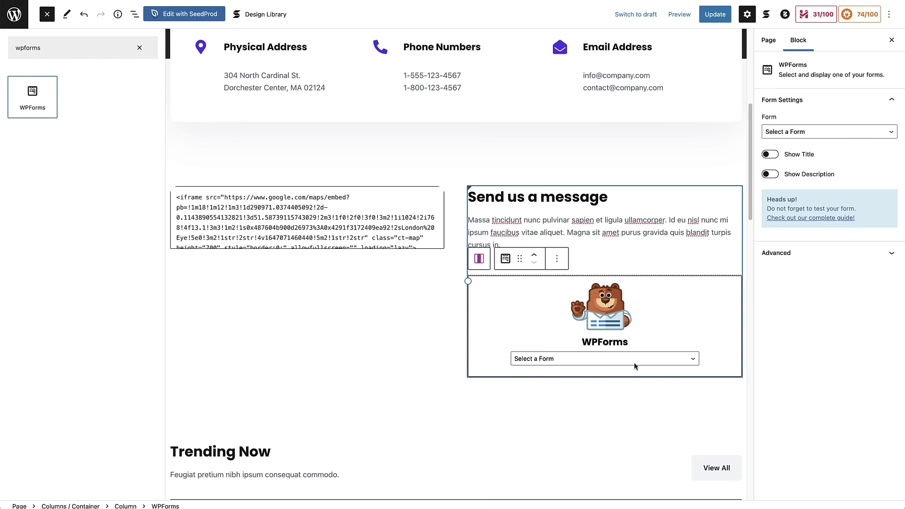
# Select Contact Form in the WPForms block, with Show Title left off.
pyautogui.click(693, 360)
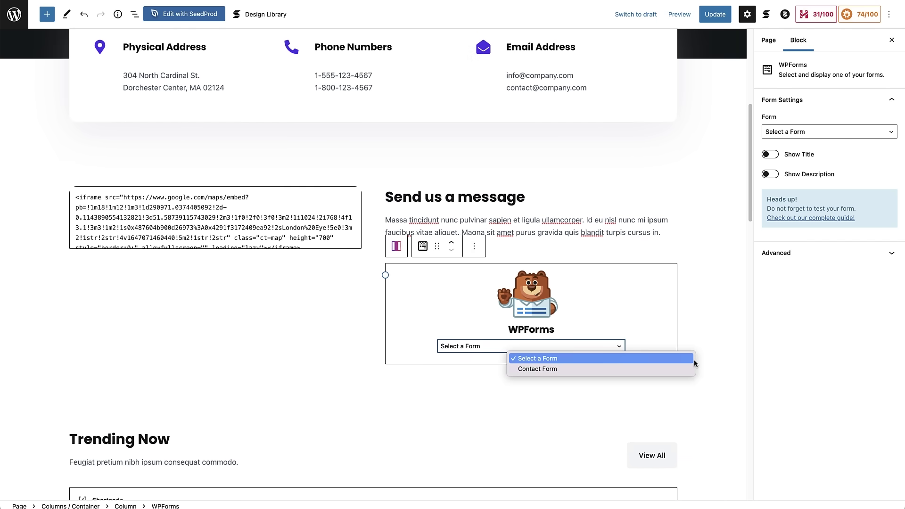
pyautogui.click(540, 371)
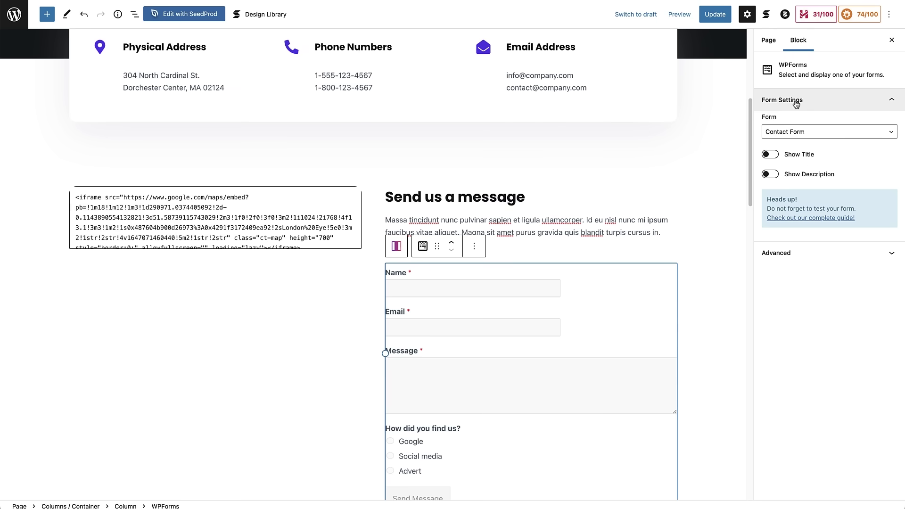
pyautogui.click(770, 155)
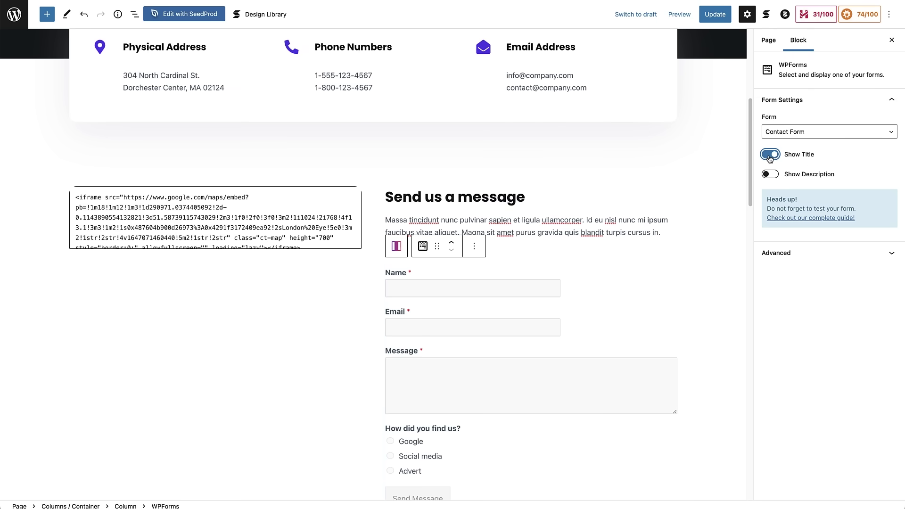
pyautogui.click(770, 155)
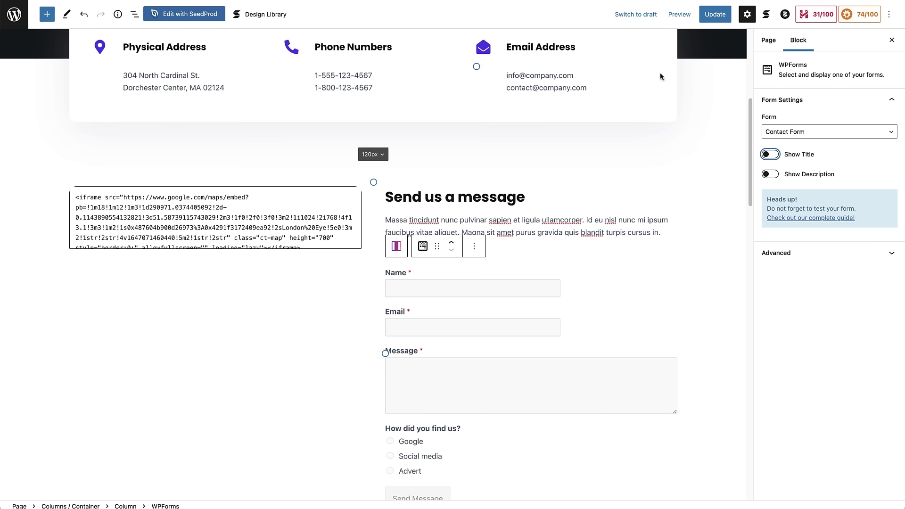
# Update the Contact Us page and preview it in a new tab.
pyautogui.click(713, 19)
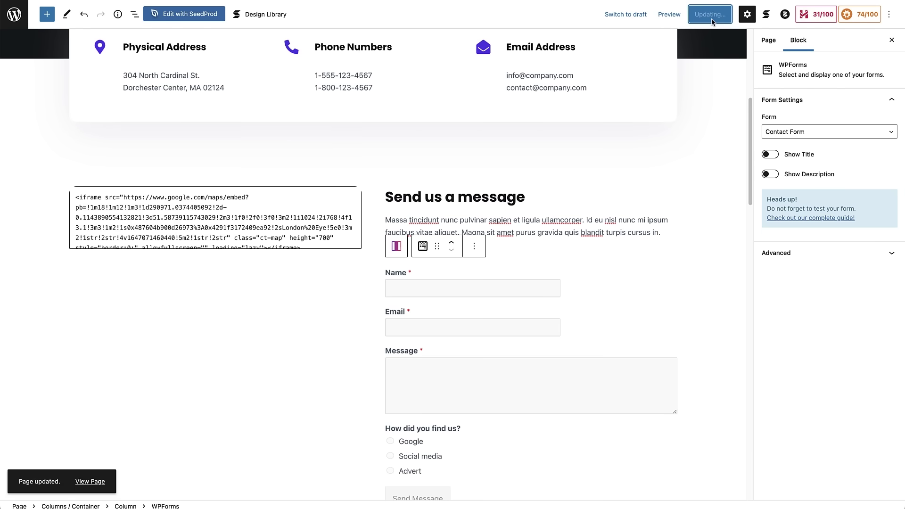
pyautogui.click(684, 15)
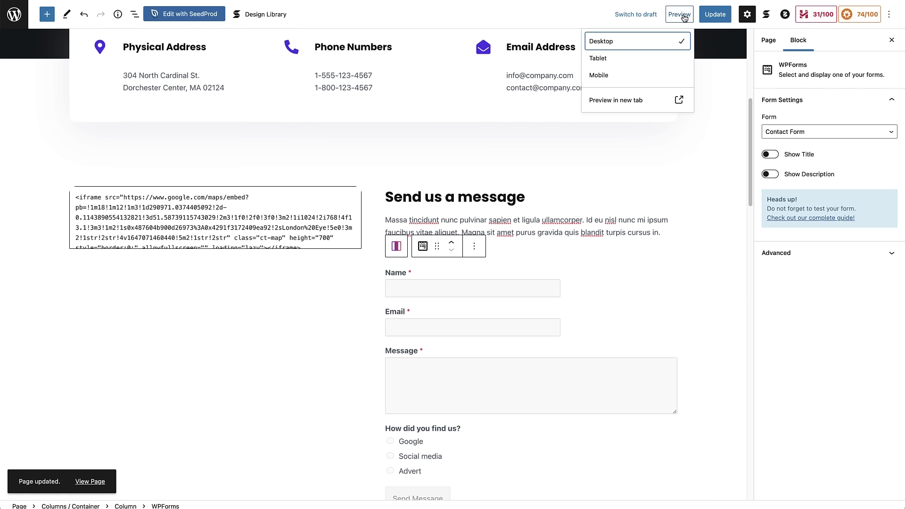
pyautogui.click(637, 100)
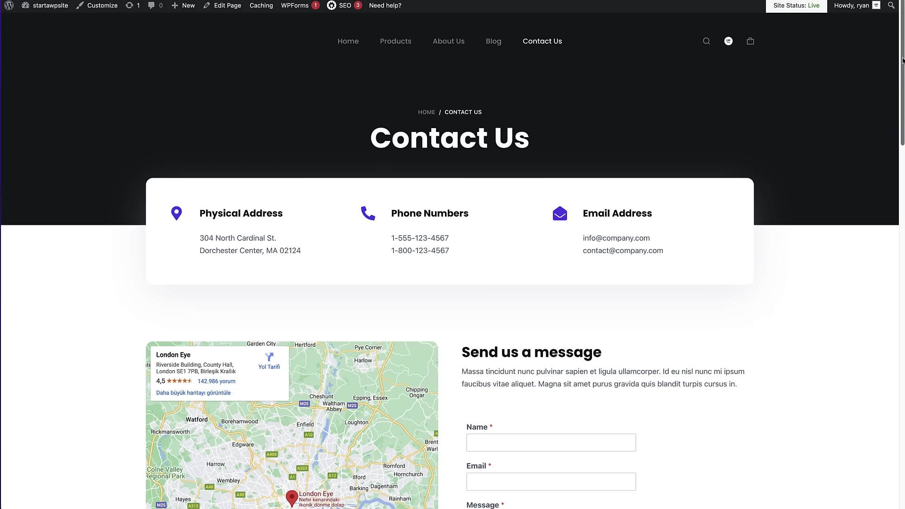
# Scroll down the Contact Us page to review the new message form.
pyautogui.scroll(-5, 879, 96)
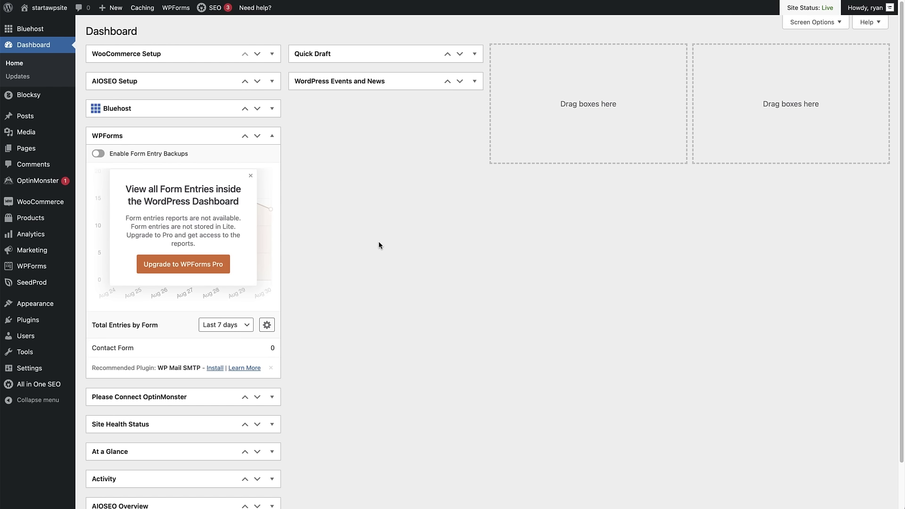
# In Appearance > Widgets, insert a WPForms block in the Main Sidebar right below the search block.
pyautogui.moveTo(54, 304)
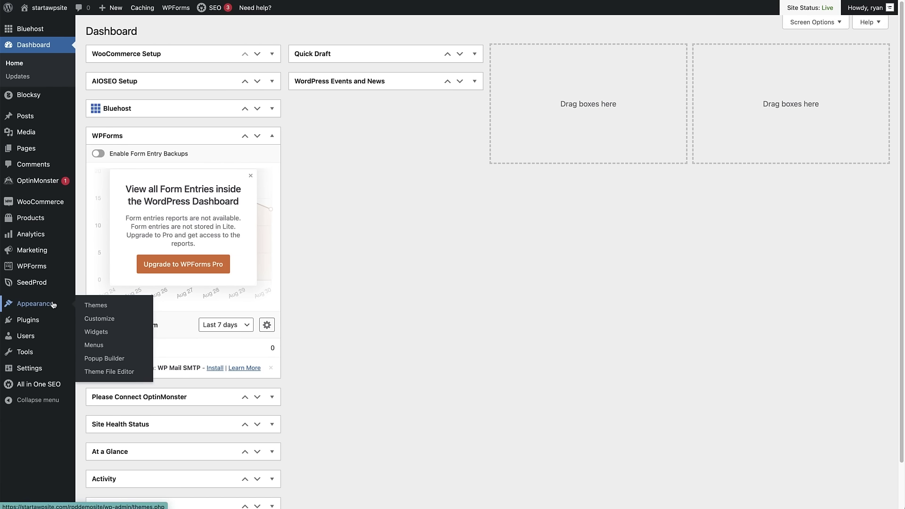
pyautogui.click(96, 332)
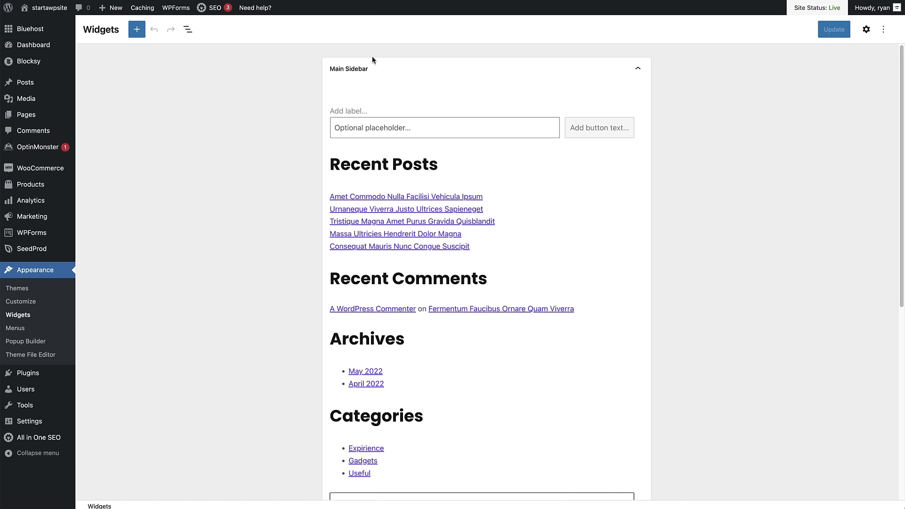
pyautogui.moveTo(444, 155)
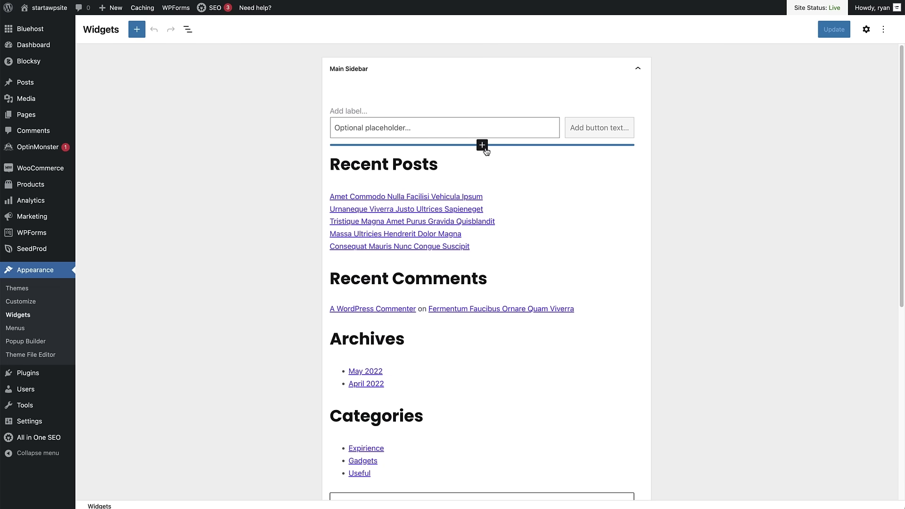
pyautogui.click(482, 145)
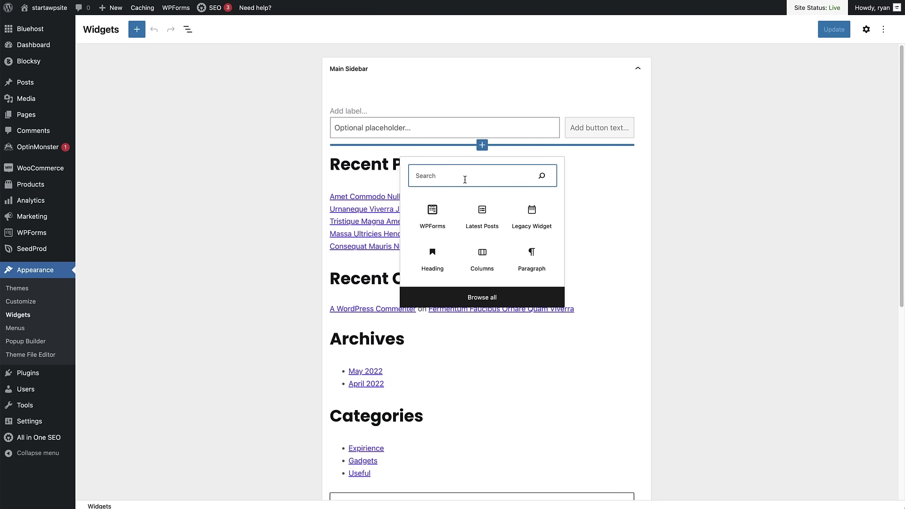
pyautogui.click(434, 218)
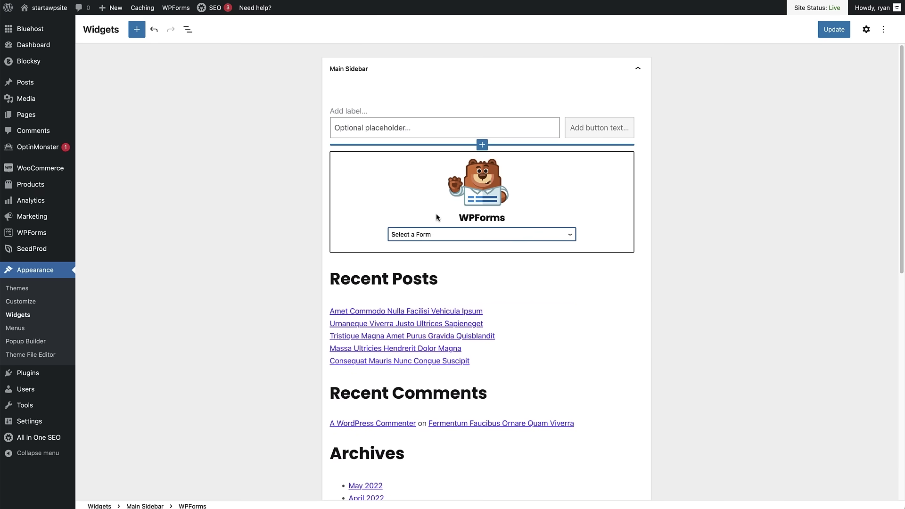
# Set the sidebar block to Contact Form with Show Title on, update the widgets, then go to Pages.
pyautogui.click(569, 236)
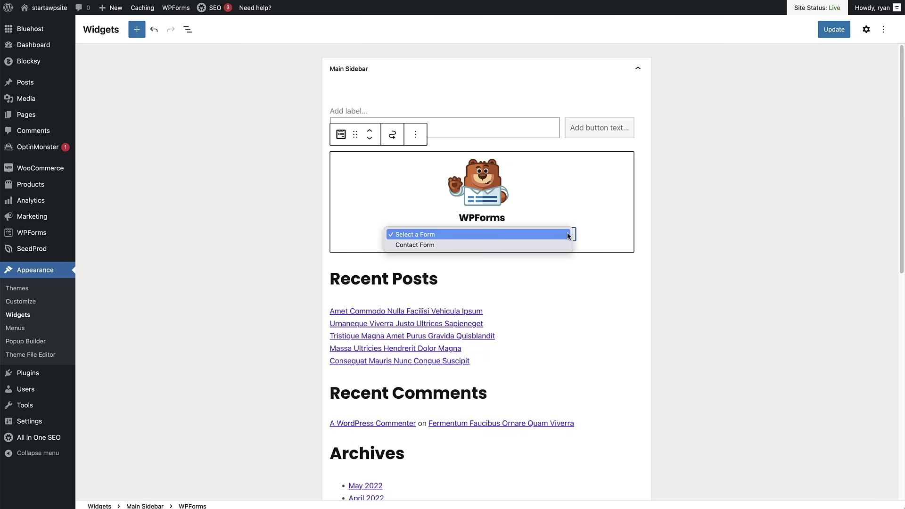
pyautogui.click(522, 245)
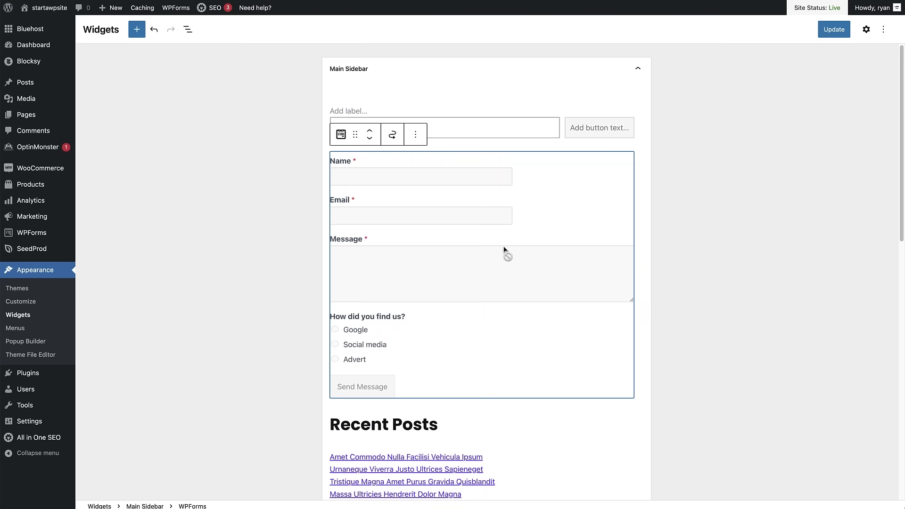
pyautogui.click(865, 30)
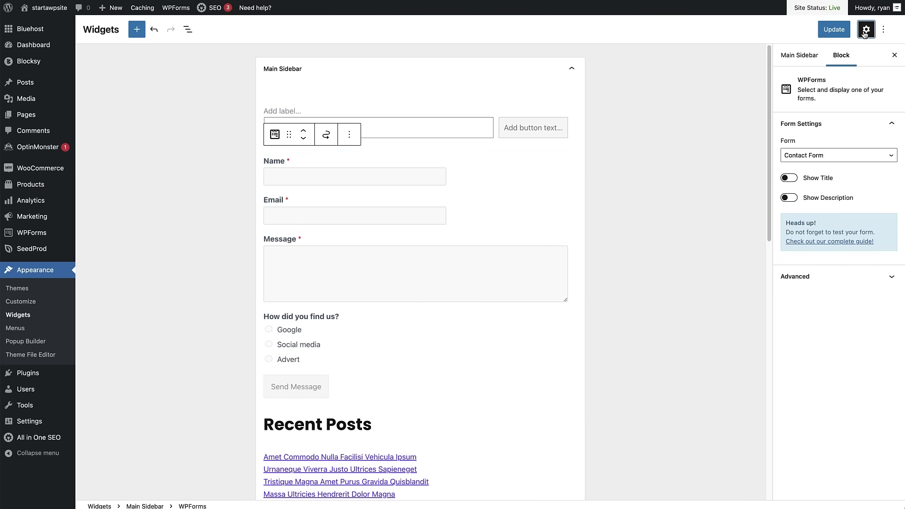
pyautogui.click(789, 178)
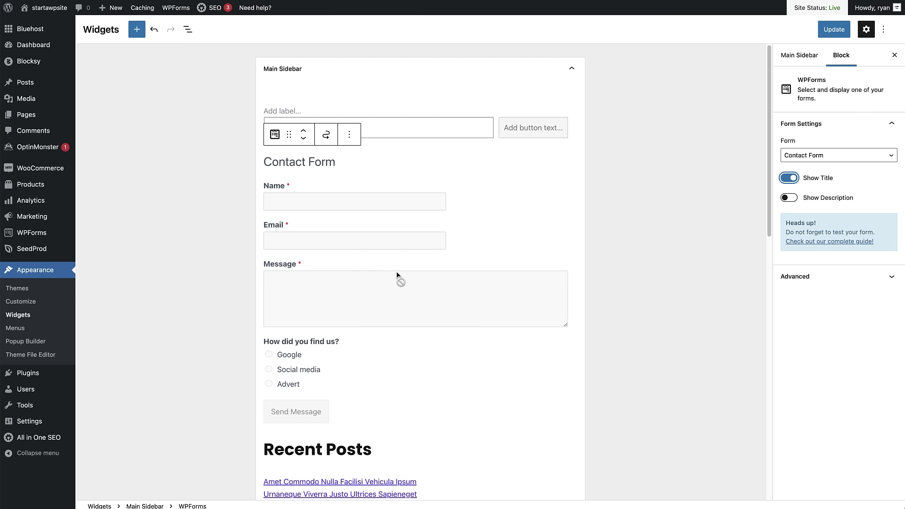
pyautogui.click(829, 31)
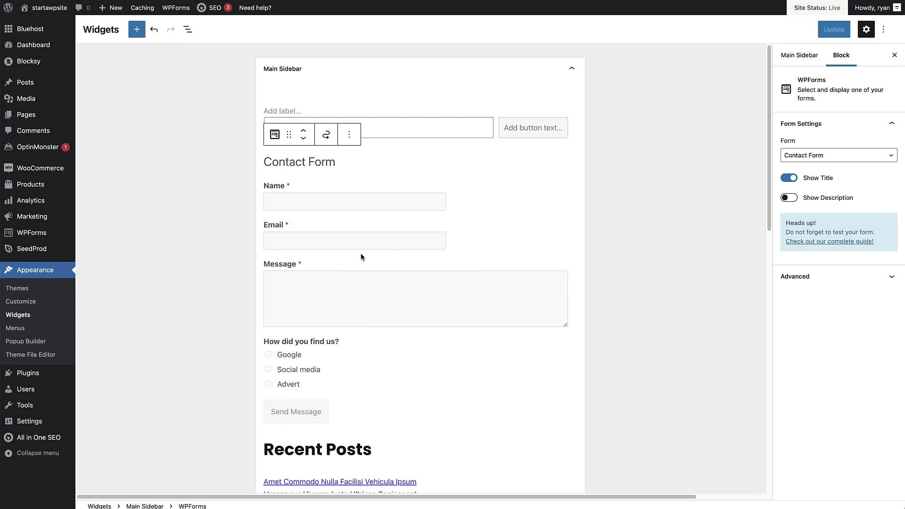
pyautogui.click(26, 115)
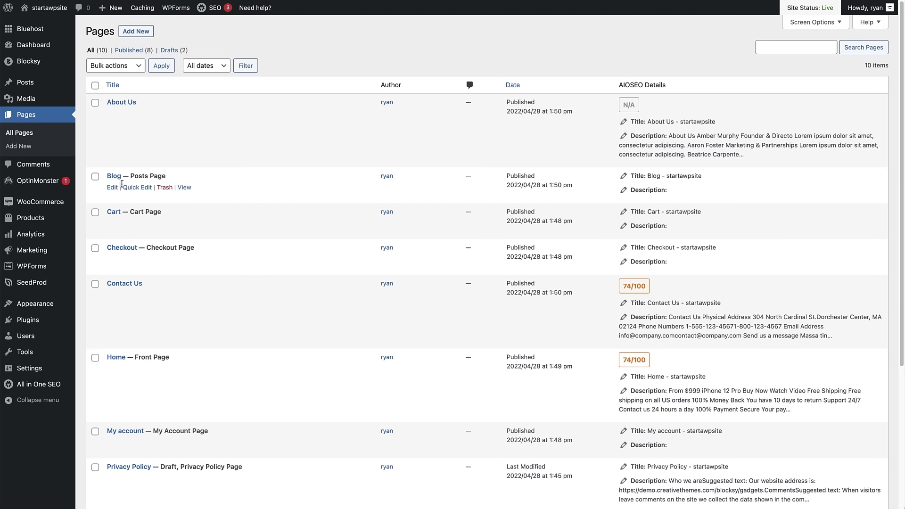
# View the Blog page, open the first post, and scroll to the sidebar Contact Form.
pyautogui.click(184, 188)
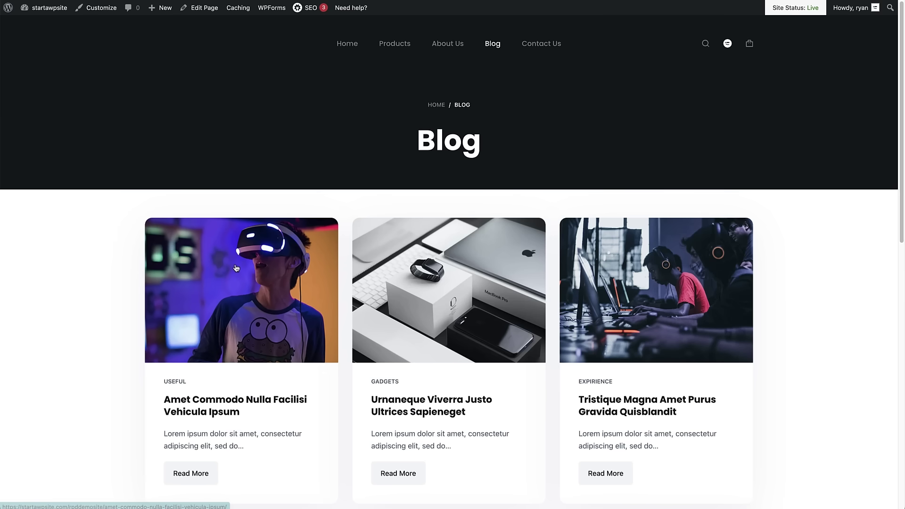
pyautogui.click(243, 277)
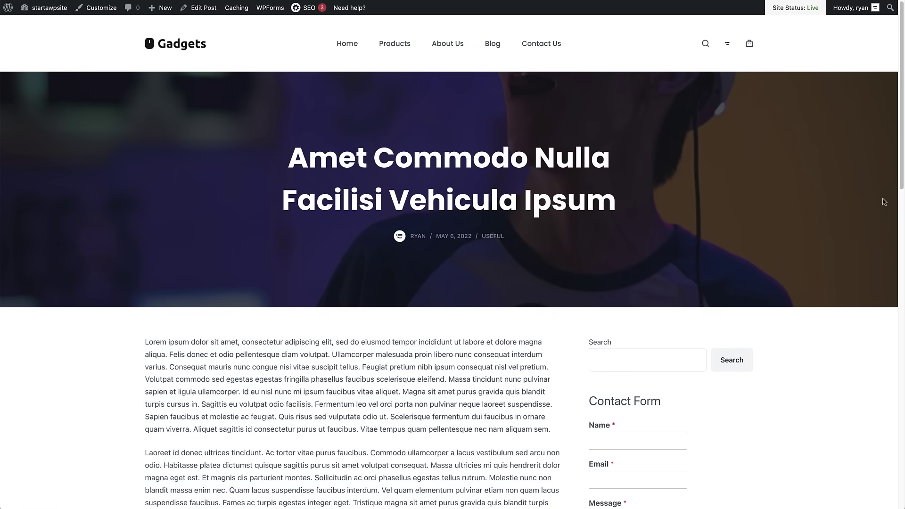
pyautogui.moveTo(899, 186); pyautogui.dragTo(904, 286)
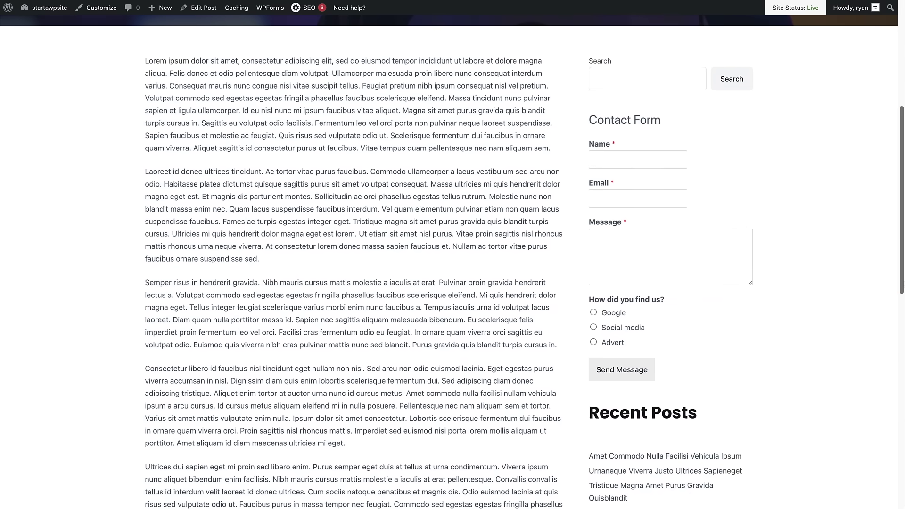